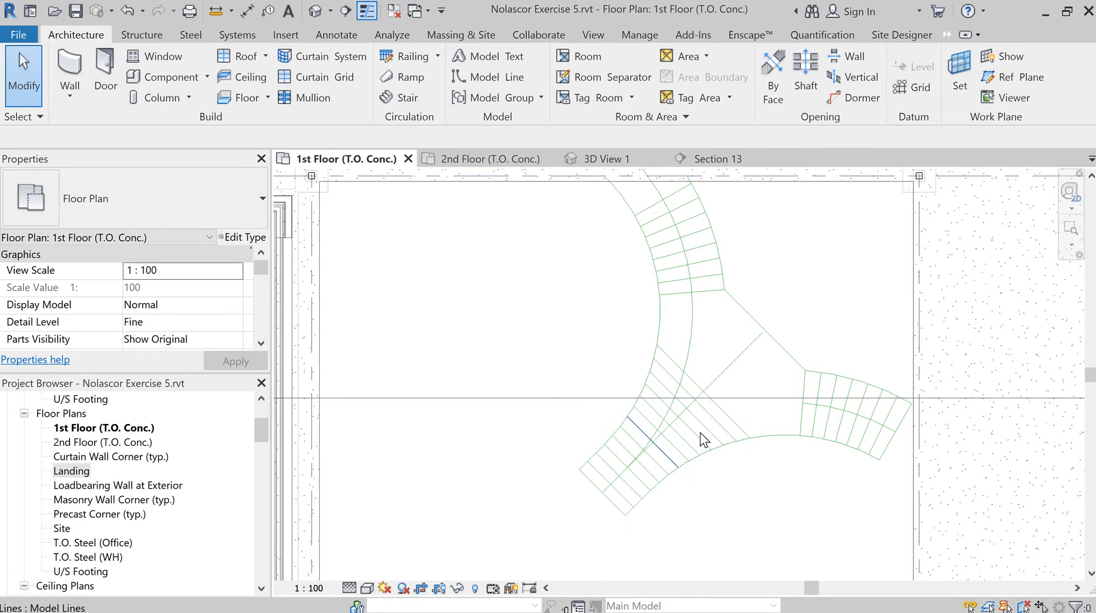
Examine the branching stair layout lines and the surrounding building areas in the 1st floor plan.
{"action": "scroll", "coordinate": [714, 346], "scroll_direction": "down", "scroll_amount": 1}
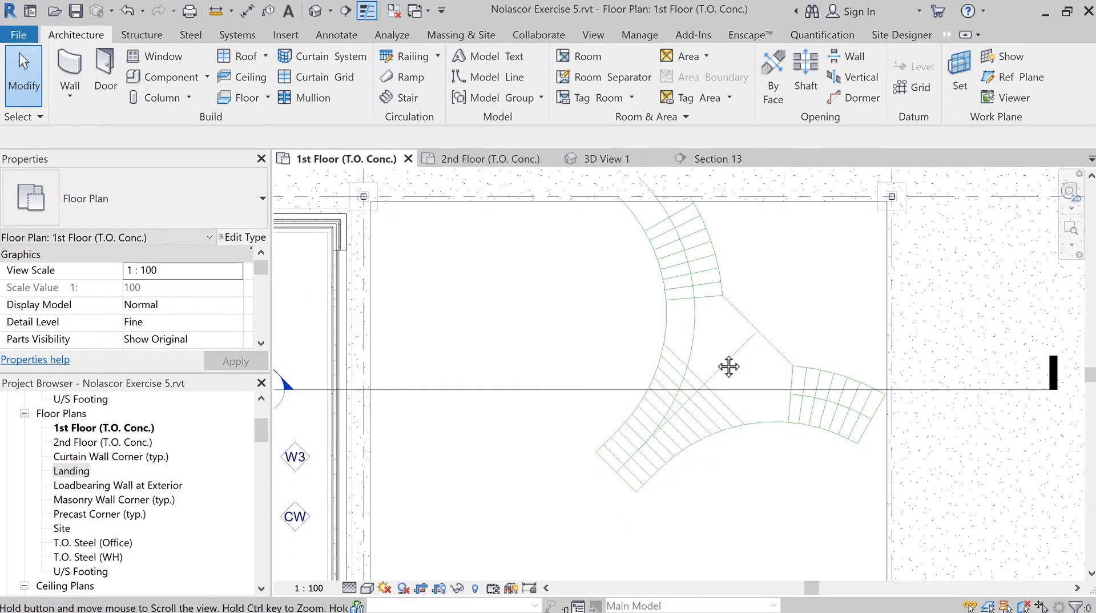
{"action": "middle_click_drag", "start_coordinate": [727, 367], "coordinate": [731, 390]}
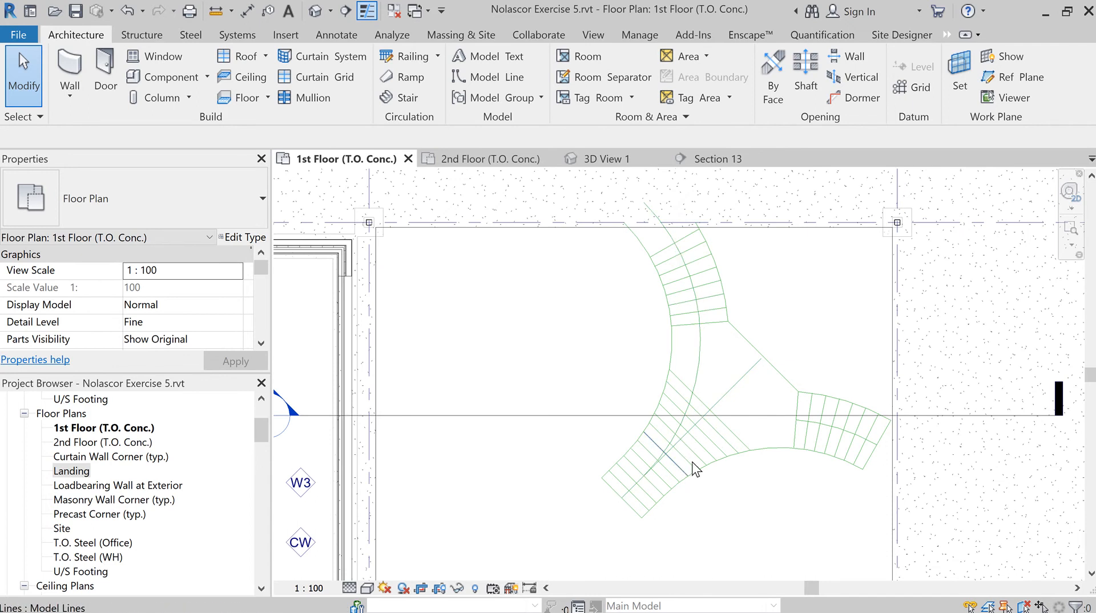
{"action": "scroll", "coordinate": [680, 441], "scroll_direction": "down", "scroll_amount": 3}
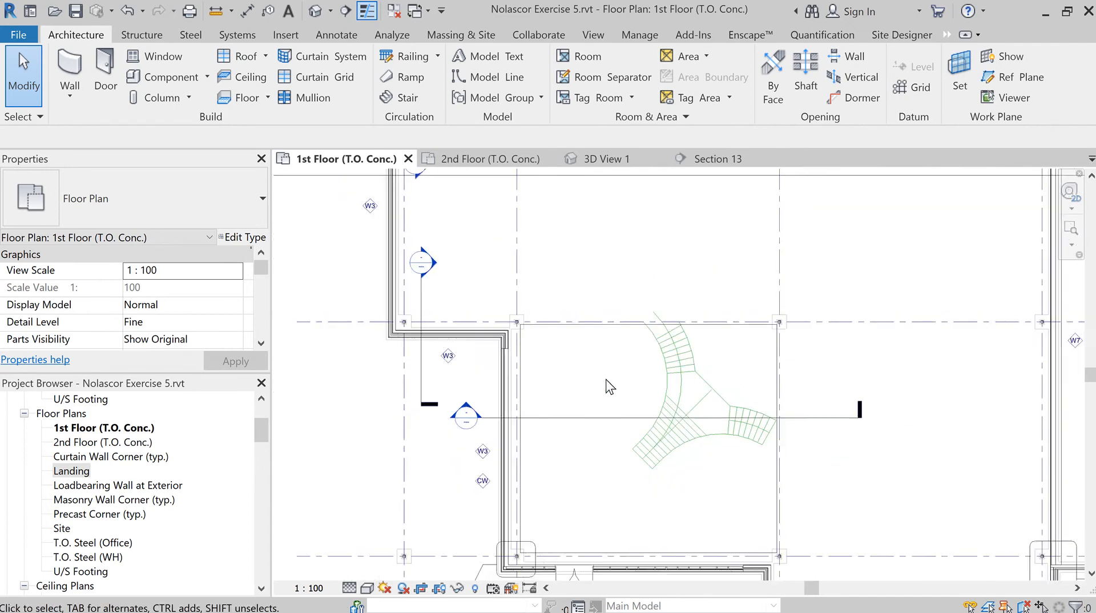
{"action": "scroll", "coordinate": [567, 258], "scroll_direction": "down", "scroll_amount": 3}
{"action": "middle_click_drag", "start_coordinate": [569, 255], "coordinate": [617, 346]}
{"action": "scroll", "coordinate": [561, 294], "scroll_direction": "up", "scroll_amount": 4}
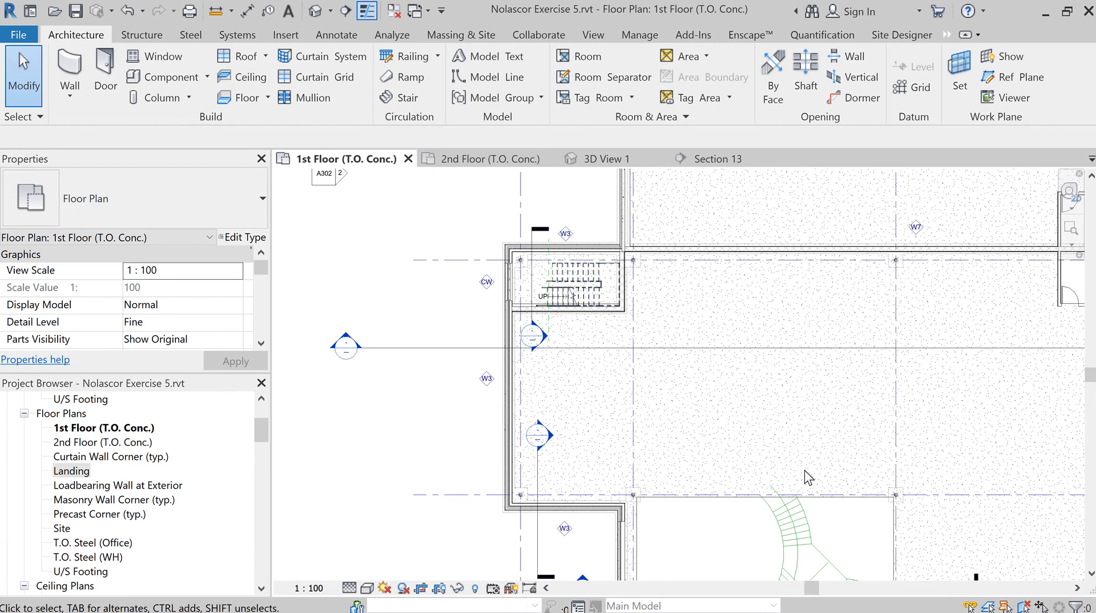
{"action": "scroll", "coordinate": [831, 502], "scroll_direction": "down", "scroll_amount": 2}
{"action": "middle_click_drag", "start_coordinate": [831, 502], "coordinate": [720, 383]}
{"action": "scroll", "coordinate": [720, 384], "scroll_direction": "up", "scroll_amount": 3}
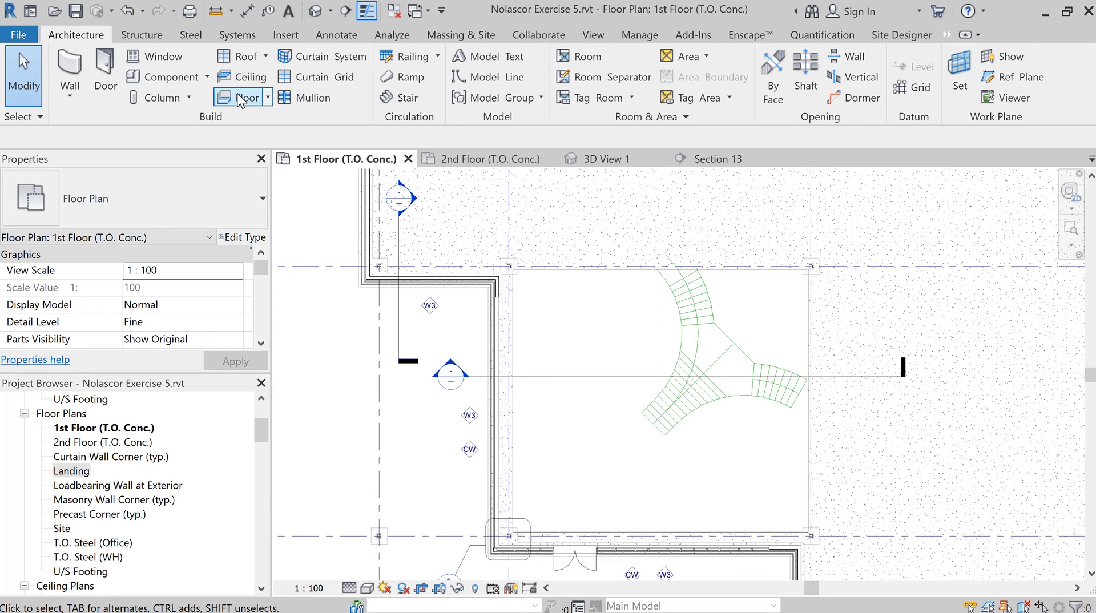
Start a new Lobby 2 assembled stair and set its top level to 2nd Floor (T.O. Conc.).
{"action": "left_click", "coordinate": [404, 100]}
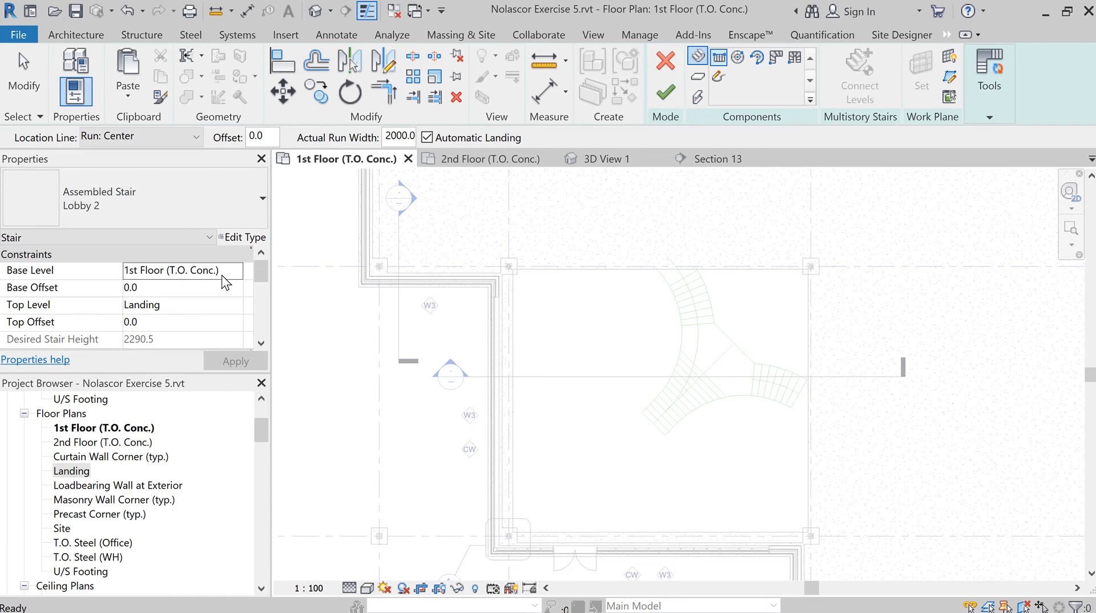
{"action": "left_click", "coordinate": [232, 305]}
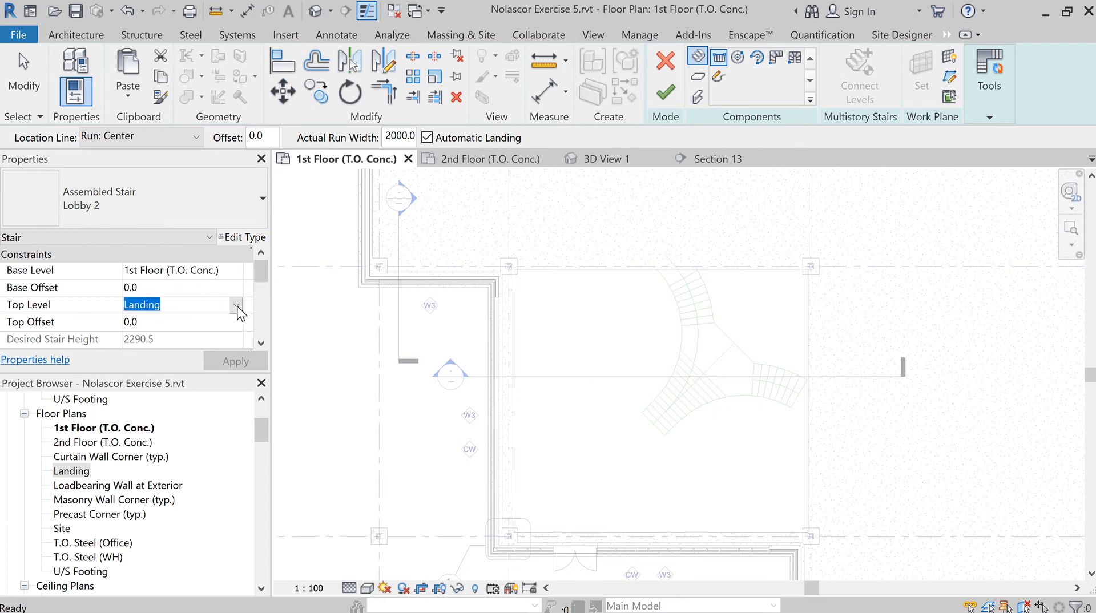
{"action": "left_click", "coordinate": [236, 306]}
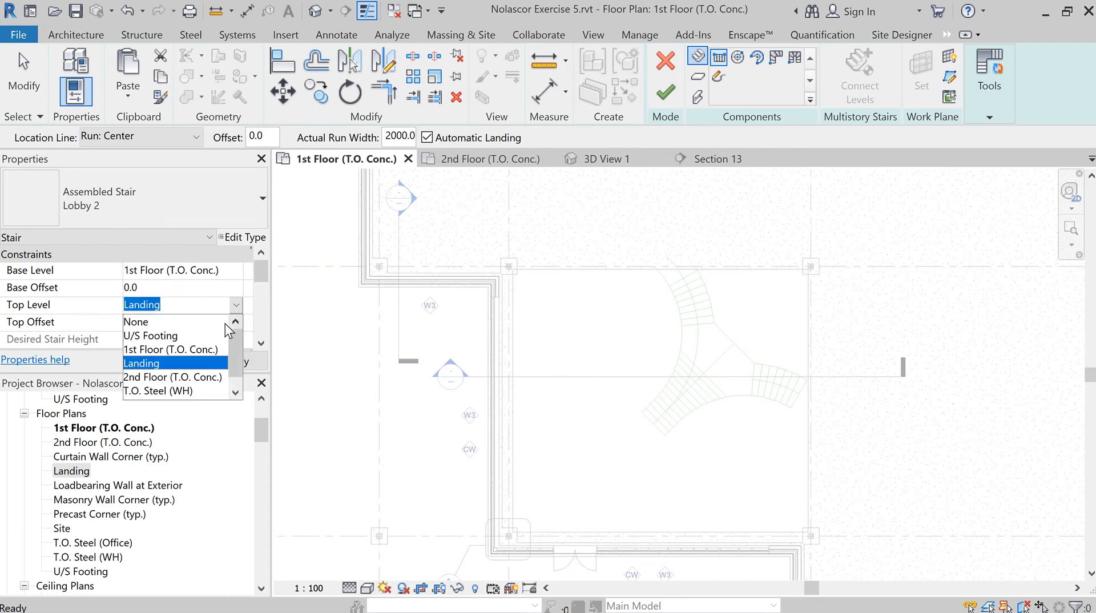
{"action": "left_click", "coordinate": [198, 376]}
{"action": "left_click", "coordinate": [214, 362]}
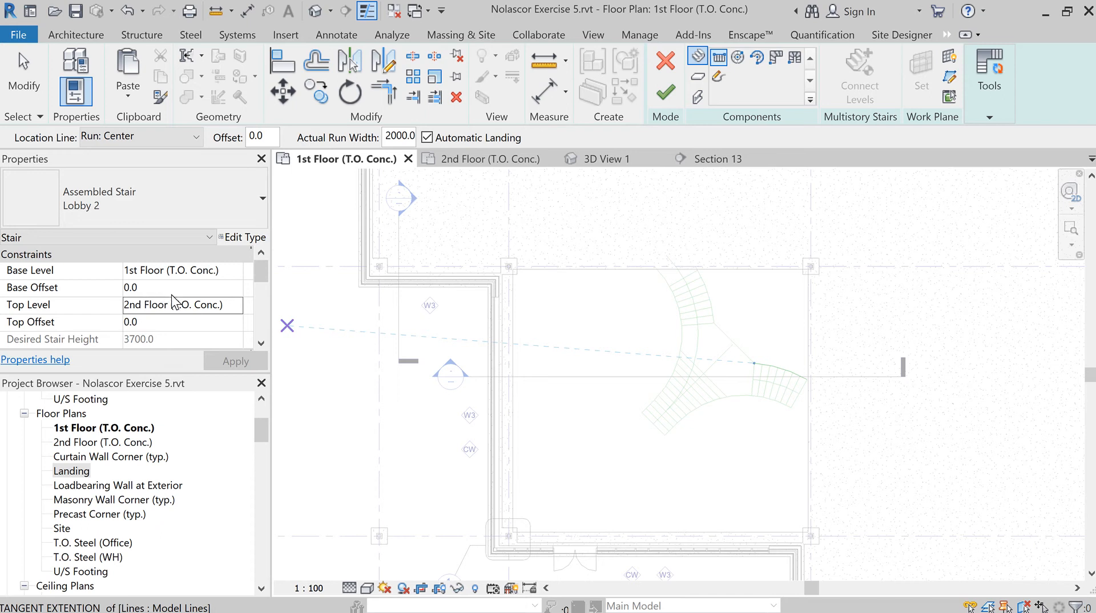
{"action": "scroll", "coordinate": [189, 303], "scroll_direction": "down", "scroll_amount": 1}
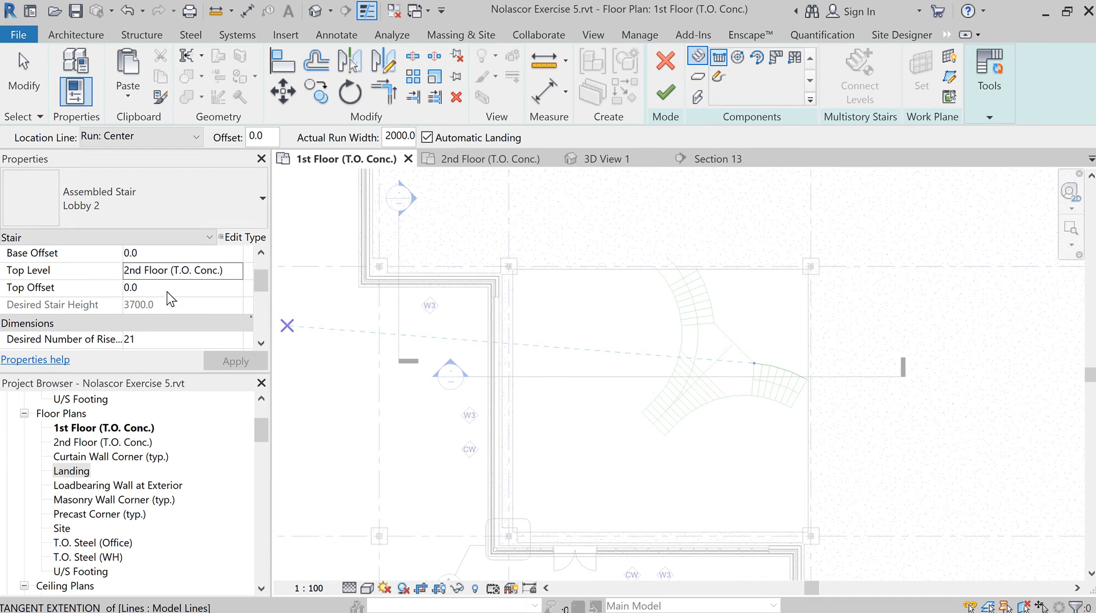
{"action": "scroll", "coordinate": [178, 284], "scroll_direction": "up", "scroll_amount": 1}
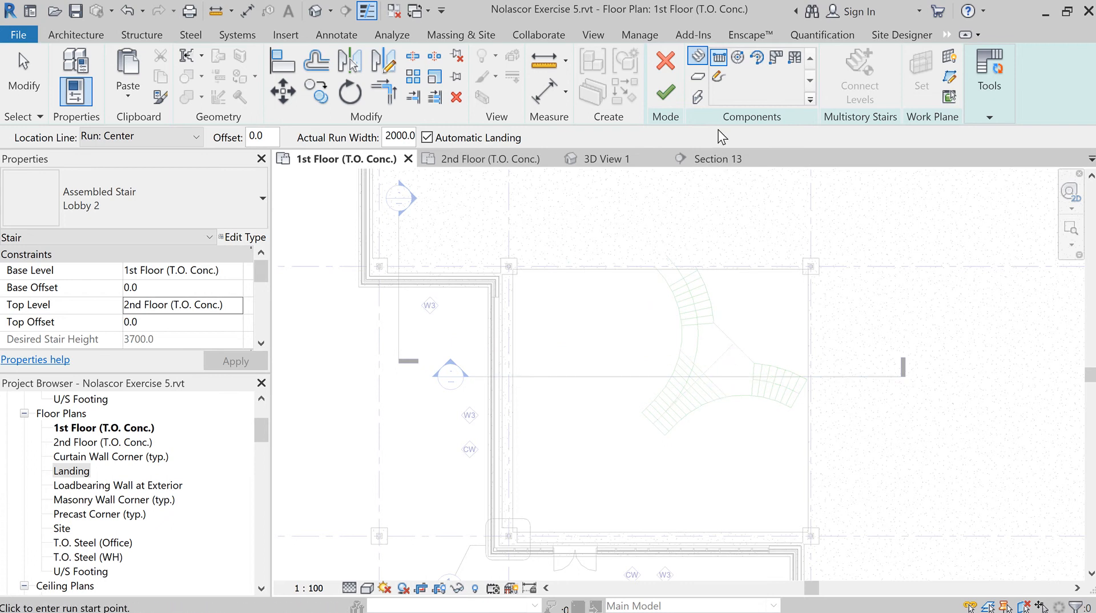
Start a sketched run and pick the lower flight's upper-left straight edge and the adjoining long arc as boundary lines.
{"action": "left_click", "coordinate": [721, 80]}
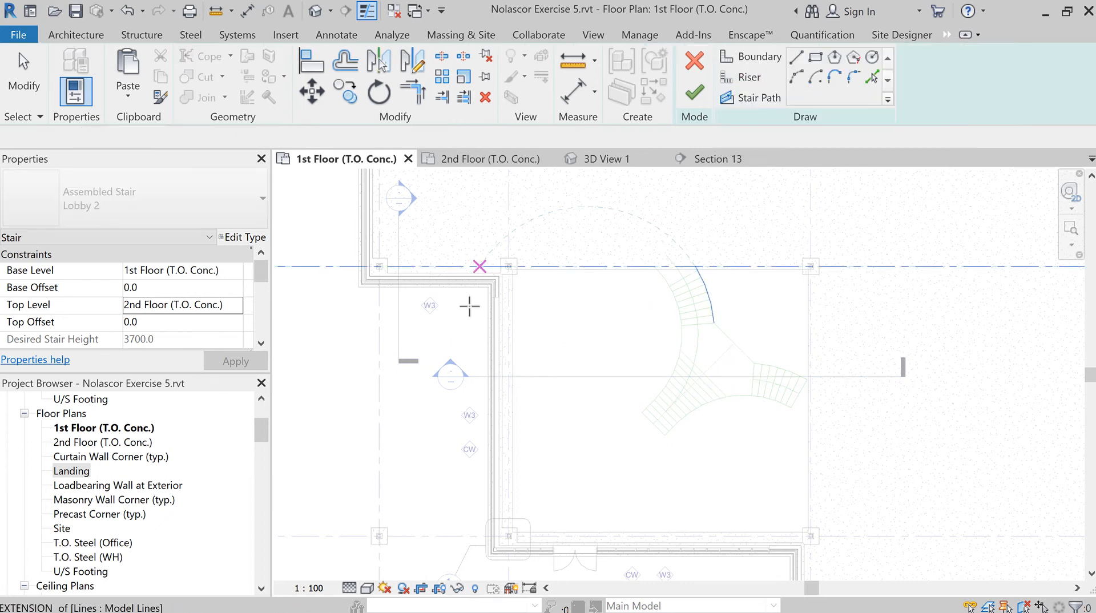
{"action": "scroll", "coordinate": [662, 445], "scroll_direction": "up", "scroll_amount": 4}
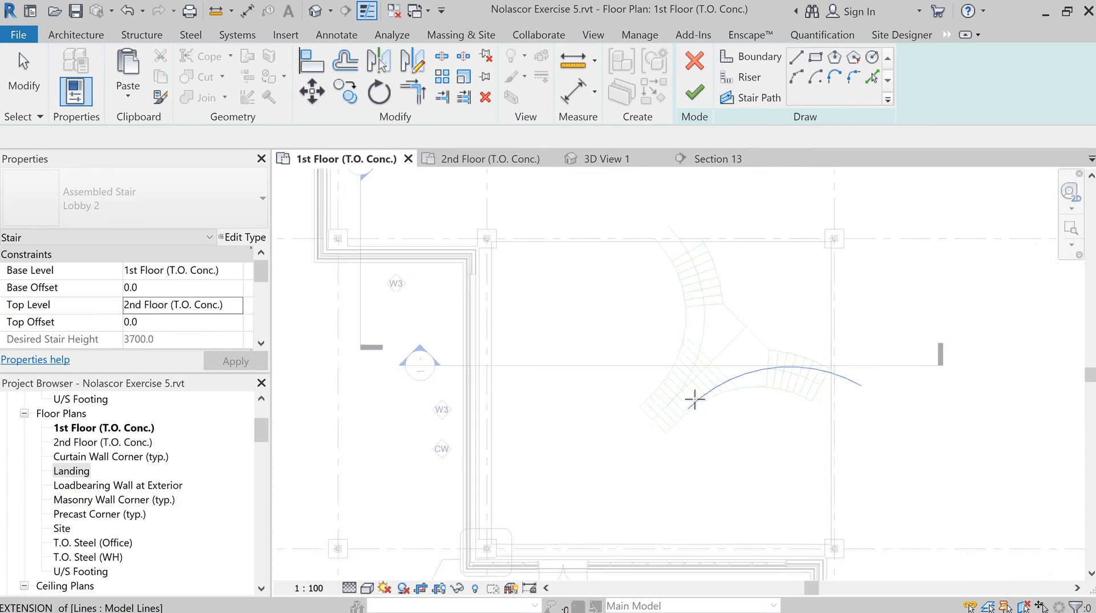
{"action": "left_click", "coordinate": [759, 57]}
{"action": "key", "text": "Escape"}
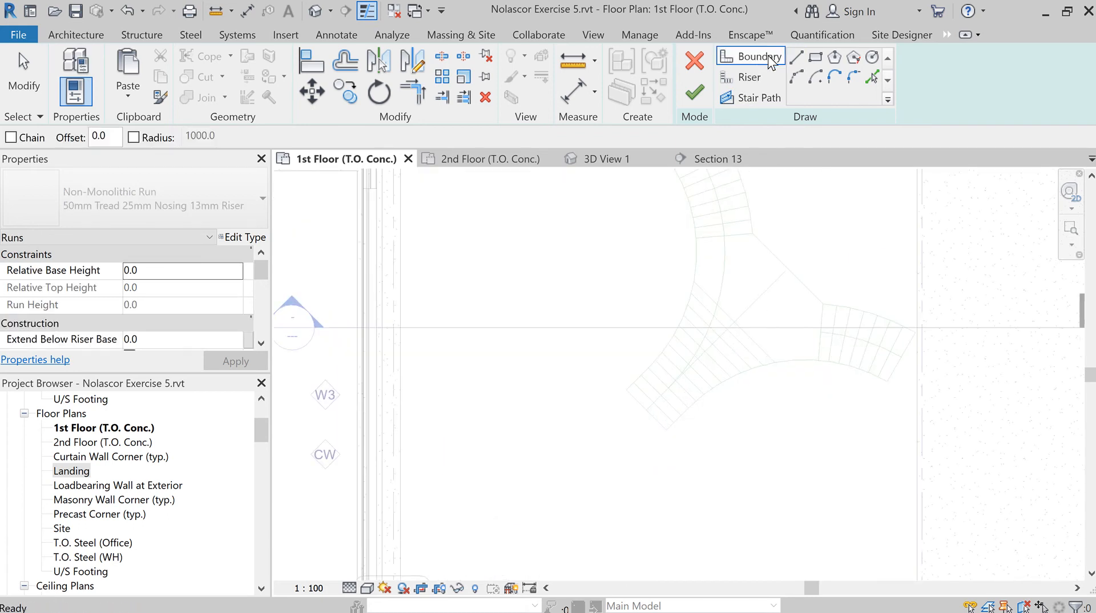
{"action": "left_click", "coordinate": [872, 77]}
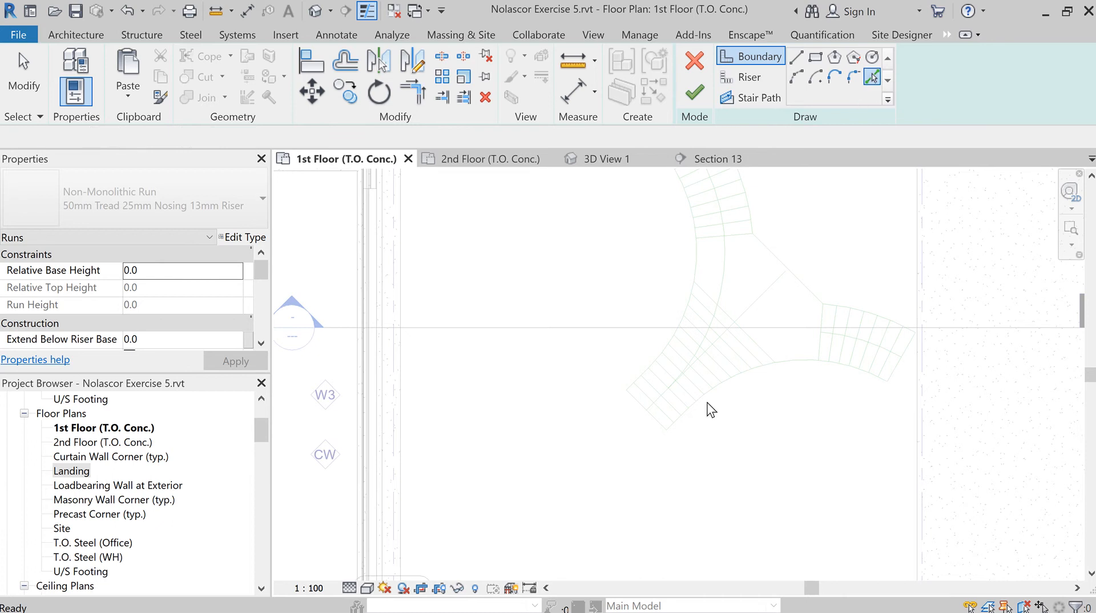
{"action": "scroll", "coordinate": [676, 383], "scroll_direction": "up", "scroll_amount": 4}
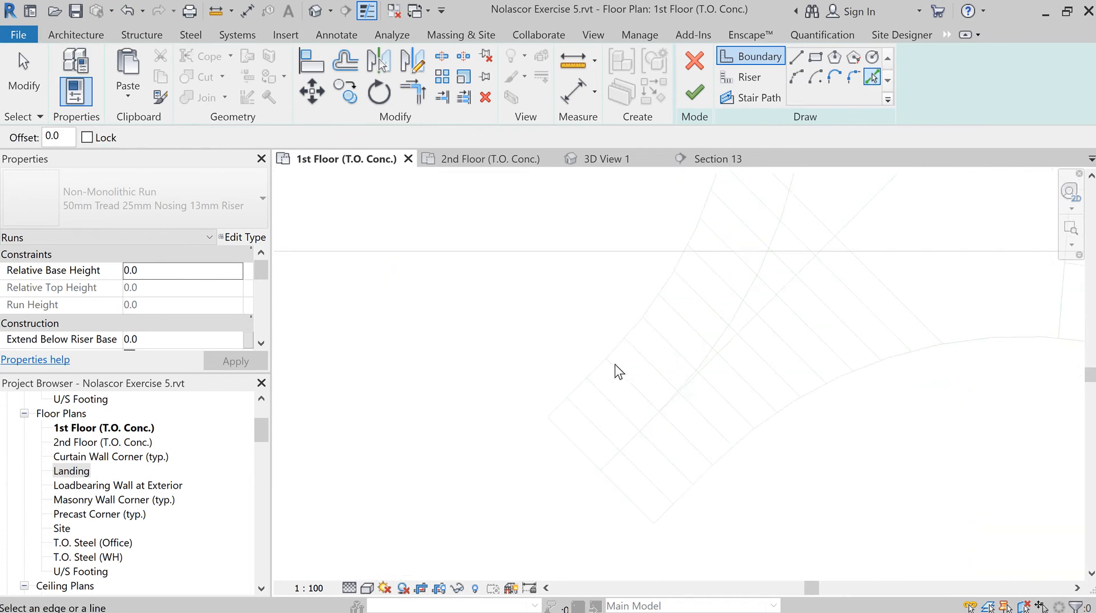
{"action": "left_click", "coordinate": [595, 372]}
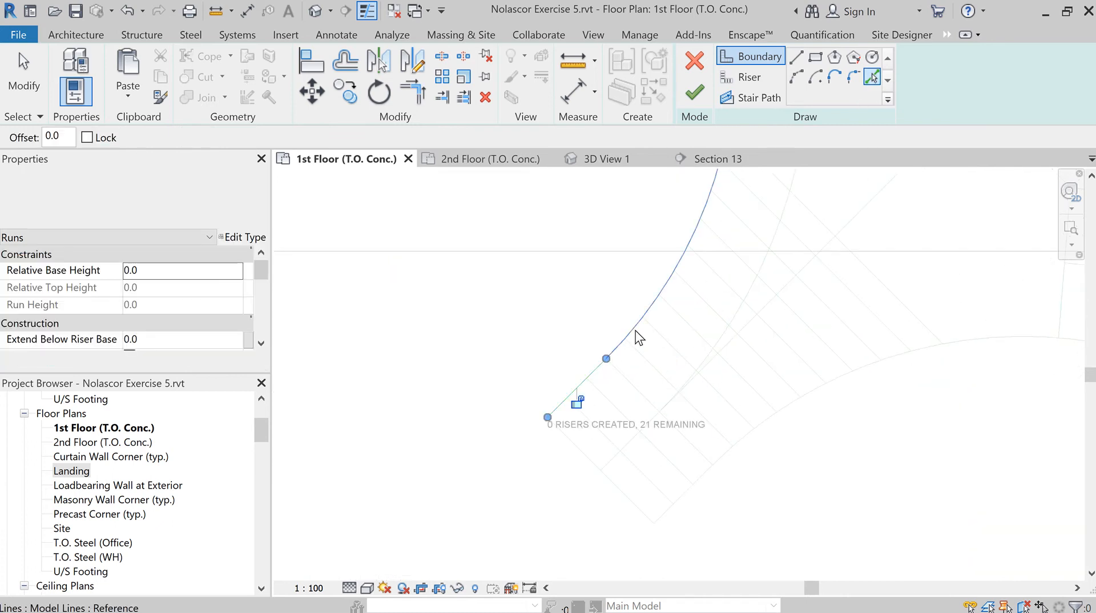
{"action": "left_click", "coordinate": [635, 331]}
{"action": "scroll", "coordinate": [744, 386], "scroll_direction": "down", "scroll_amount": 1}
{"action": "scroll", "coordinate": [746, 385], "scroll_direction": "down", "scroll_amount": 4}
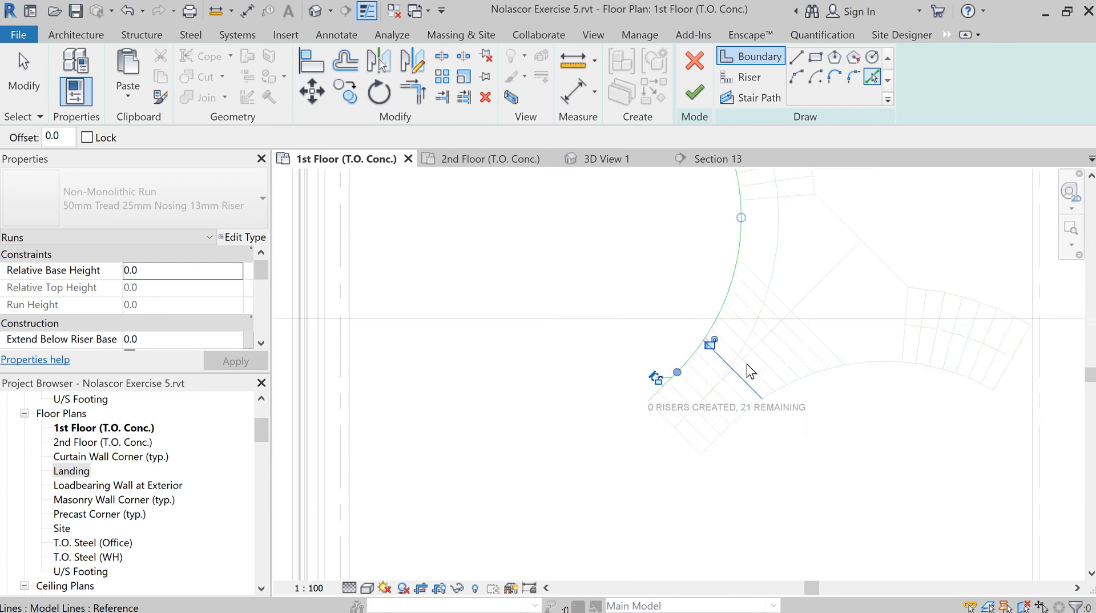
Shorten the long inner boundary arc to the upper flight's topmost riser line, and add the flight's outer arc ending at the same riser.
{"action": "scroll", "coordinate": [737, 274], "scroll_direction": "up", "scroll_amount": 5}
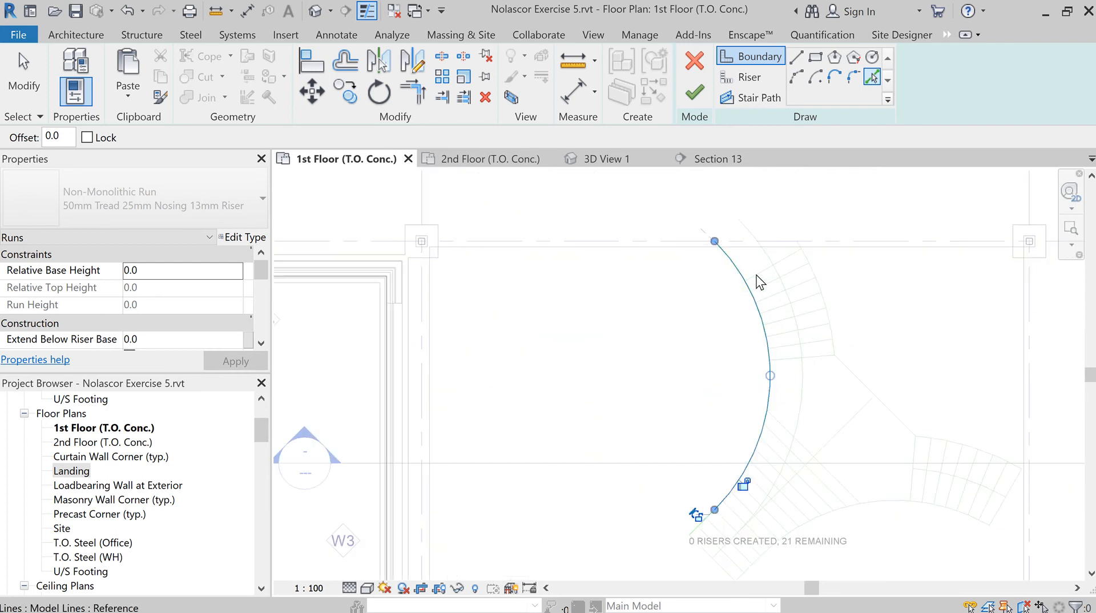
{"action": "left_click_drag", "start_coordinate": [648, 192], "coordinate": [729, 296]}
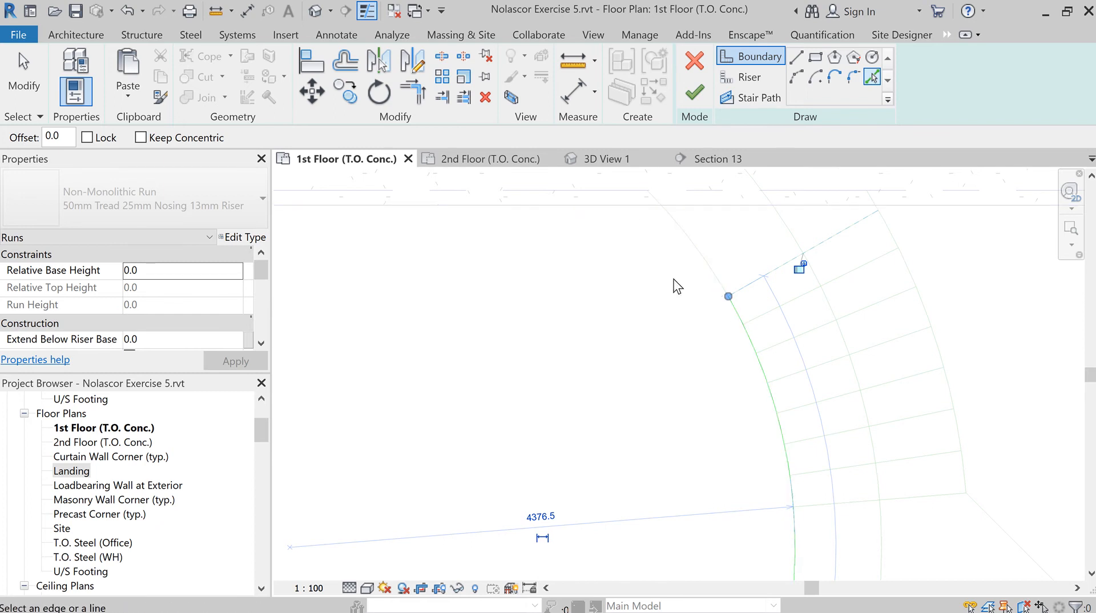
{"action": "left_click", "coordinate": [898, 243]}
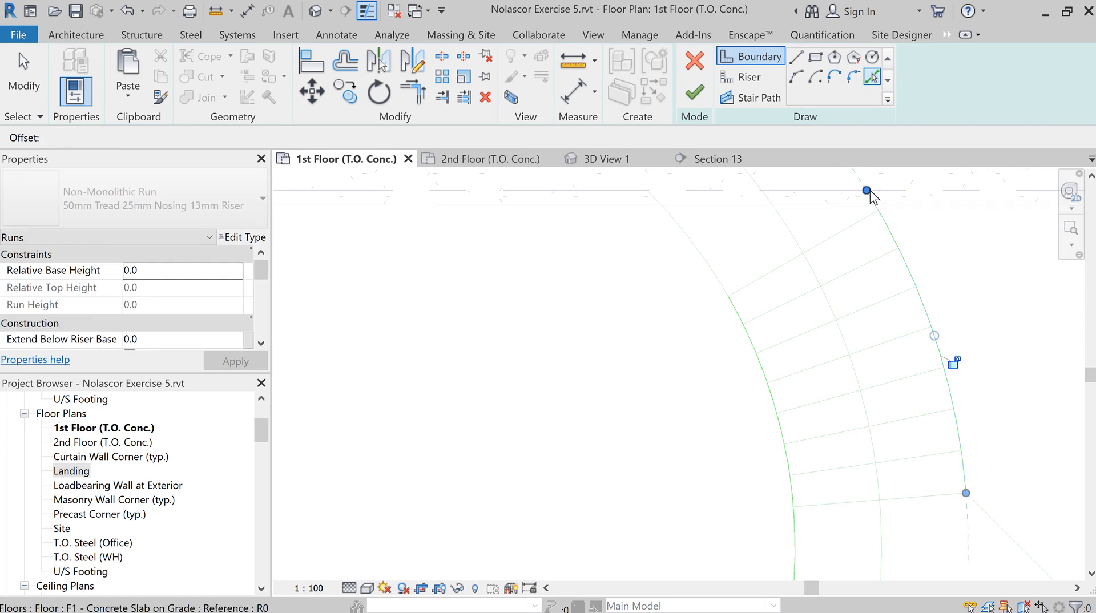
{"action": "left_click_drag", "start_coordinate": [869, 196], "coordinate": [879, 211]}
{"action": "left_click", "coordinate": [924, 289]}
{"action": "scroll", "coordinate": [981, 318], "scroll_direction": "down", "scroll_amount": 1}
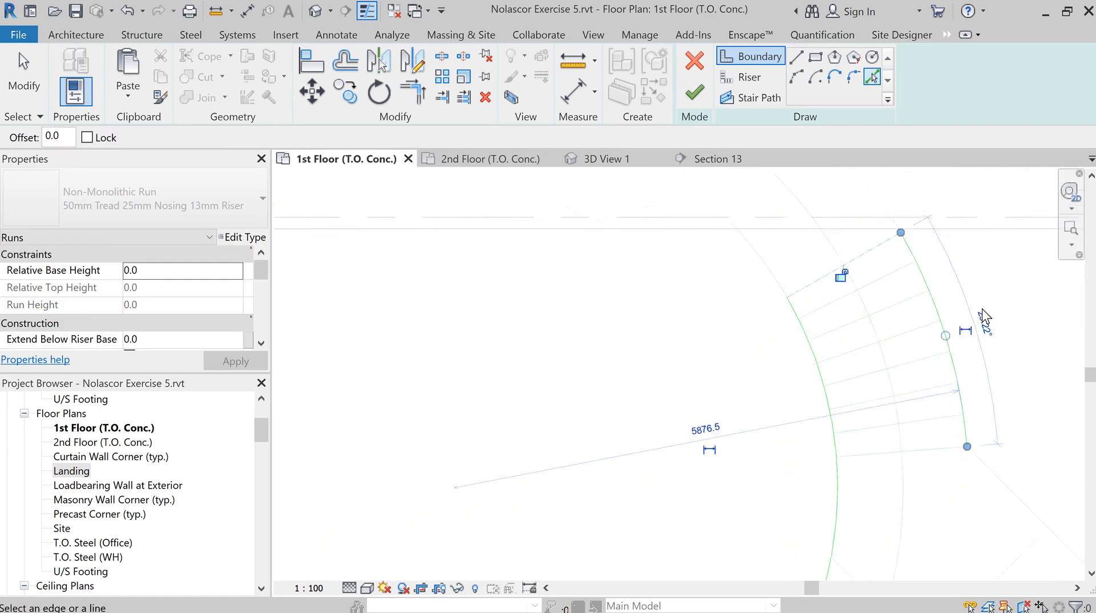
Add the landing's diagonal edge and the riser line where the right-hand flight meets the landing as boundary lines.
{"action": "middle_click_drag", "start_coordinate": [1011, 332], "coordinate": [811, 326]}
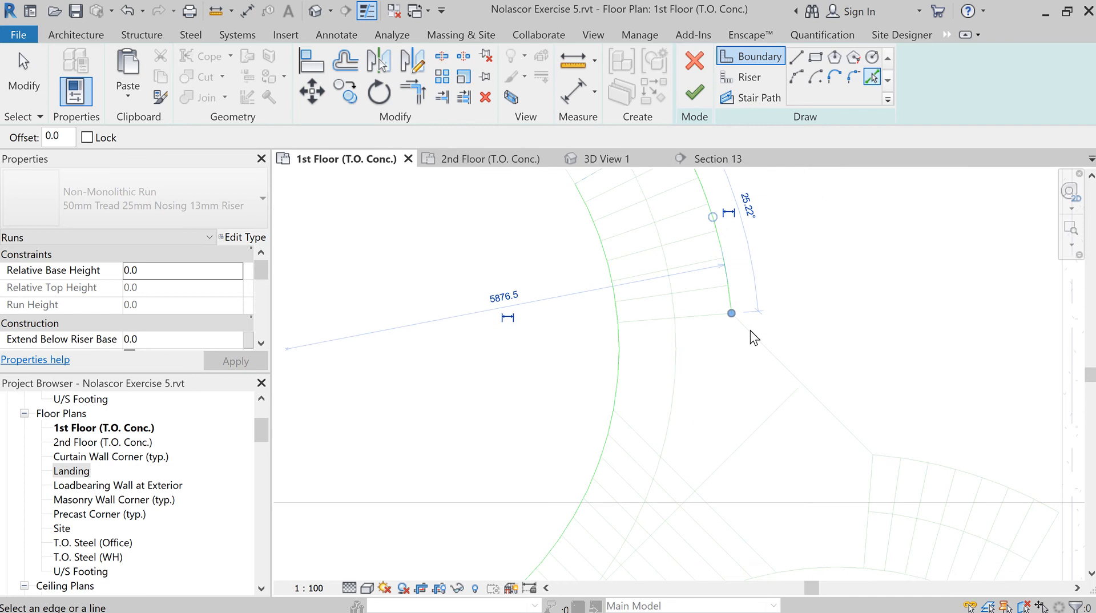
{"action": "scroll", "coordinate": [879, 396], "scroll_direction": "down", "scroll_amount": 1}
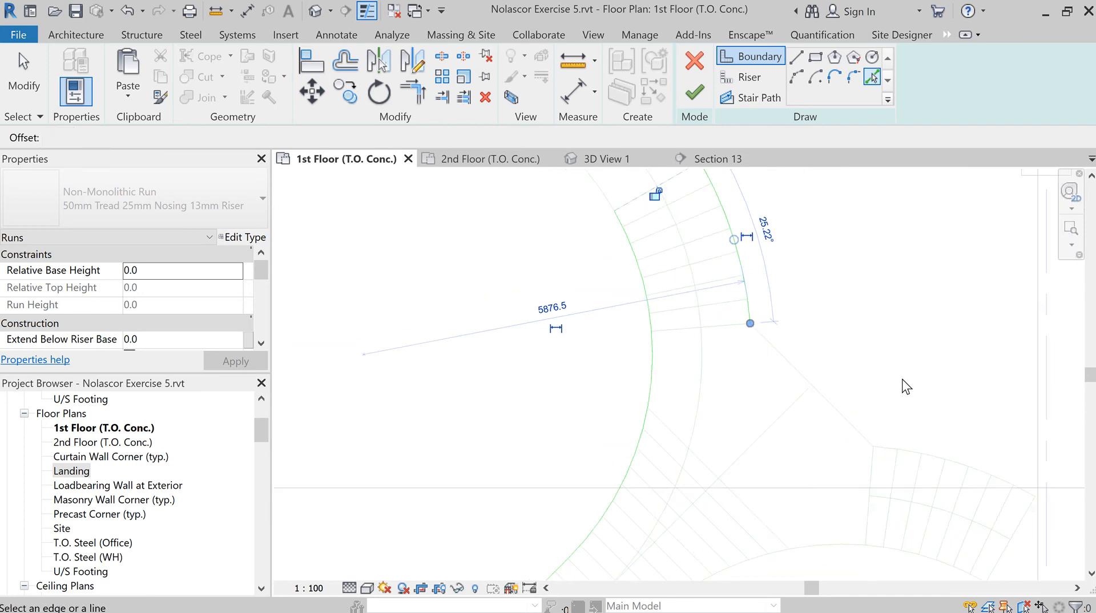
{"action": "middle_click_drag", "start_coordinate": [903, 384], "coordinate": [814, 292]}
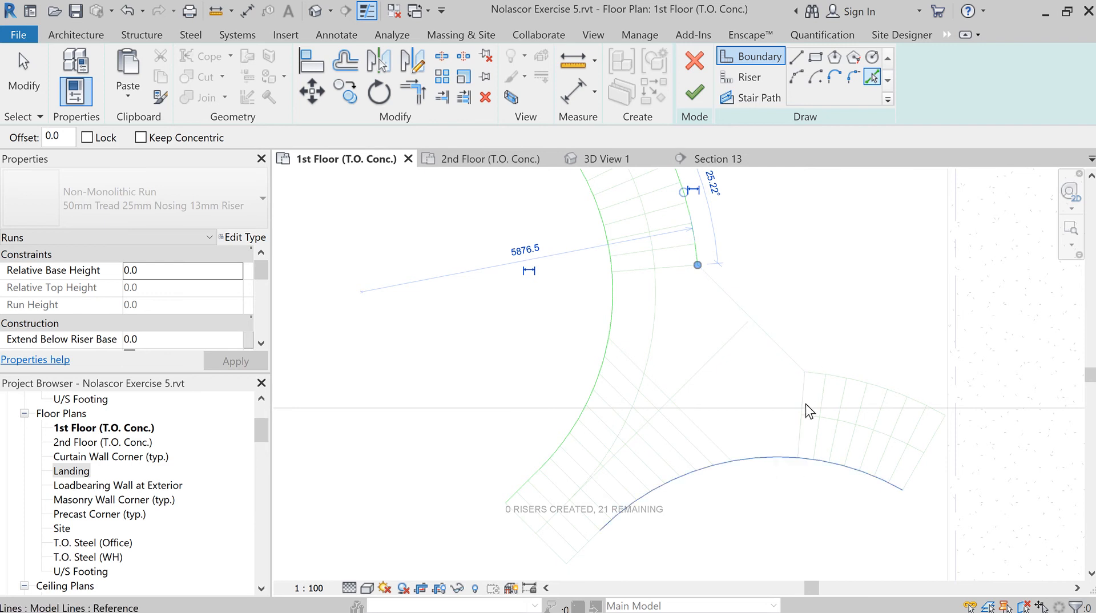
{"action": "left_click", "coordinate": [721, 290]}
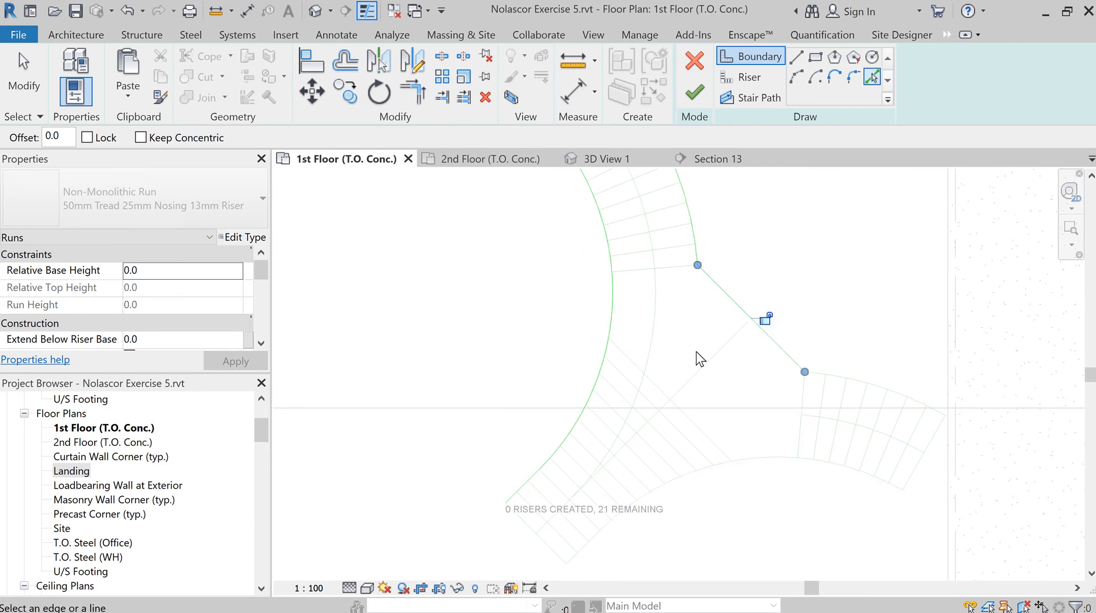
{"action": "left_click", "coordinate": [804, 393]}
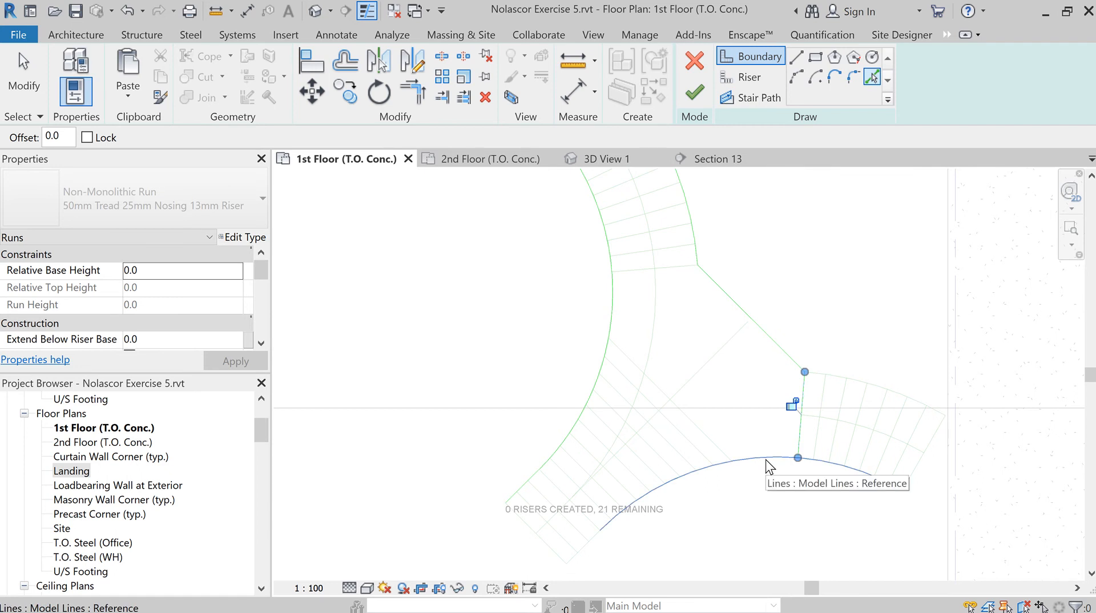
Add the lower arc as a boundary with Keep Concentric, shorten it to the right-hand flight's first riser, and add the adjoining straight edge.
{"action": "left_click", "coordinate": [766, 460]}
{"action": "middle_click_drag", "start_coordinate": [776, 485], "coordinate": [759, 419]}
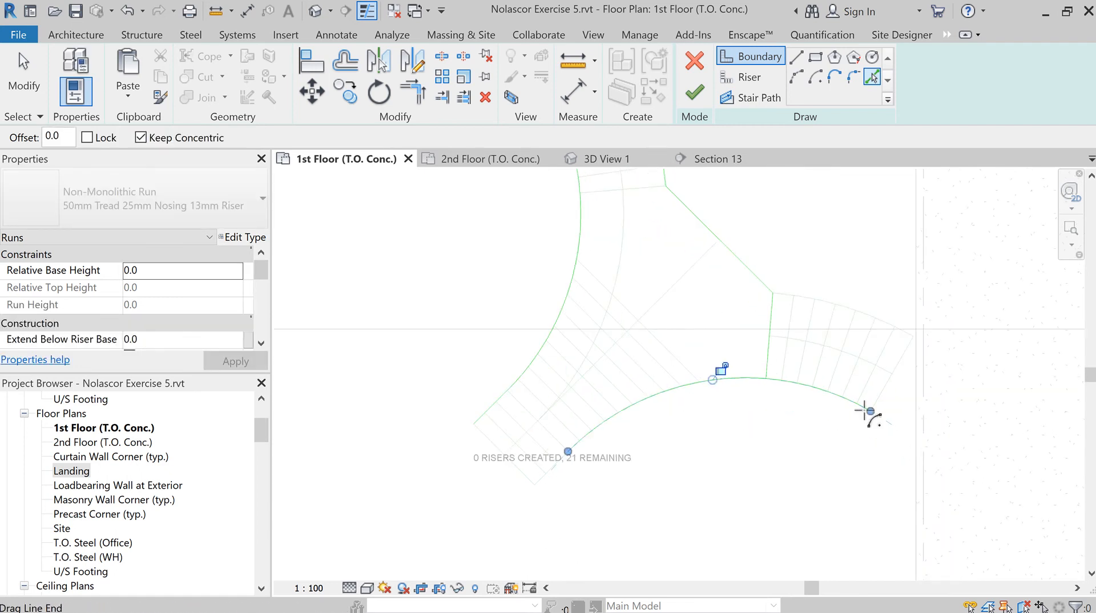
{"action": "left_click_drag", "start_coordinate": [870, 411], "coordinate": [766, 378]}
{"action": "middle_click_drag", "start_coordinate": [762, 434], "coordinate": [829, 407]}
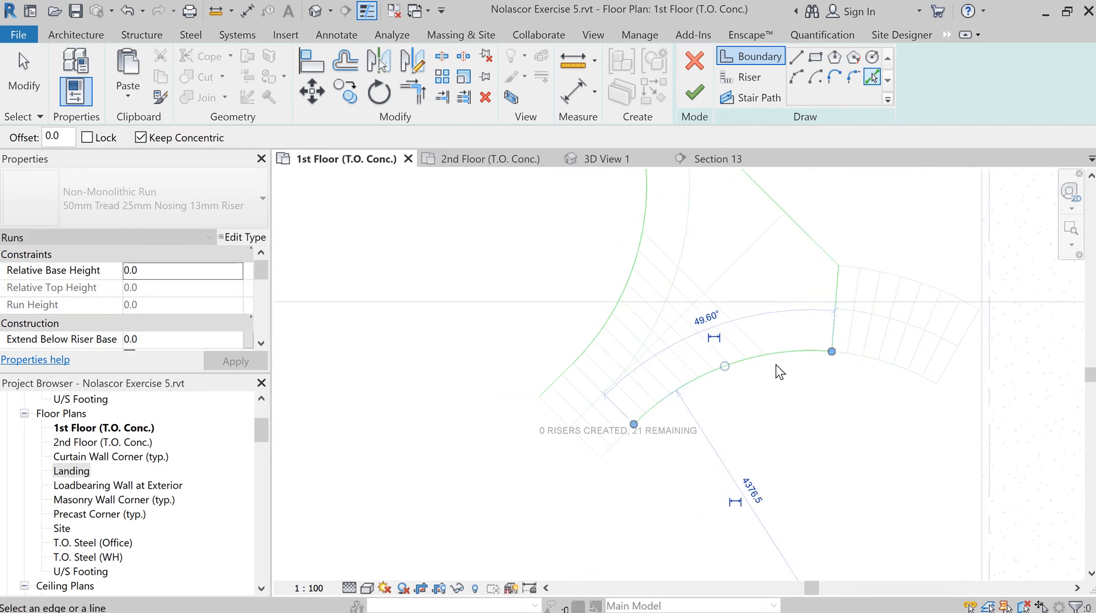
{"action": "scroll", "coordinate": [627, 452], "scroll_direction": "up", "scroll_amount": 5}
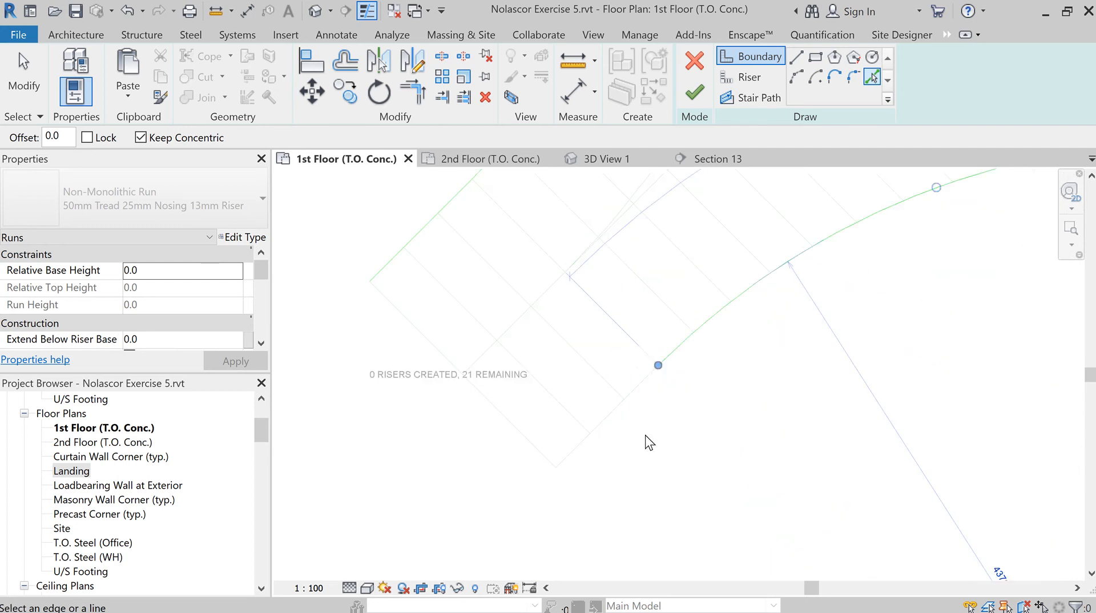
{"action": "left_click", "coordinate": [605, 422]}
{"action": "scroll", "coordinate": [738, 461], "scroll_direction": "down", "scroll_amount": 5}
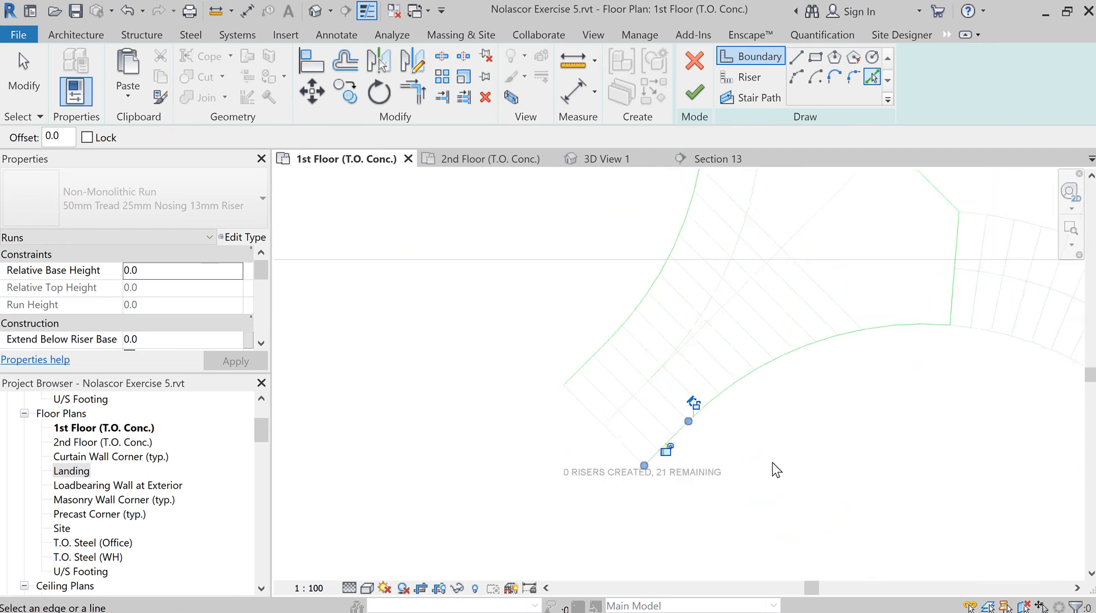
Add the lower flight's first six layout lines as risers by picking them in order, starting at the flight's bottom edge.
{"action": "scroll", "coordinate": [838, 453], "scroll_direction": "down", "scroll_amount": 2}
{"action": "middle_click_drag", "start_coordinate": [856, 443], "coordinate": [733, 527]}
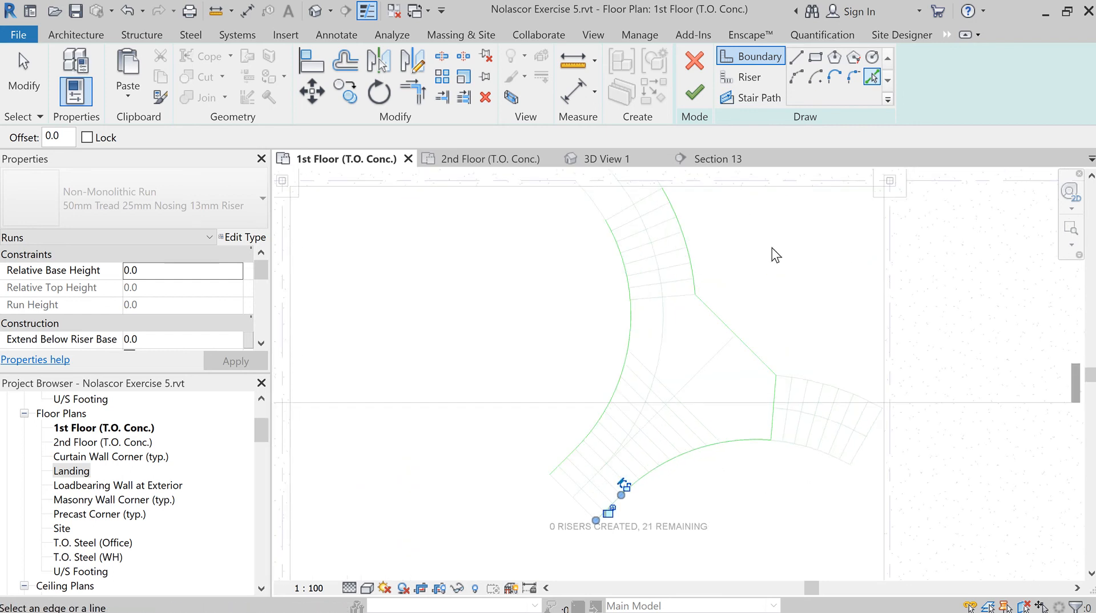
{"action": "left_click", "coordinate": [746, 80]}
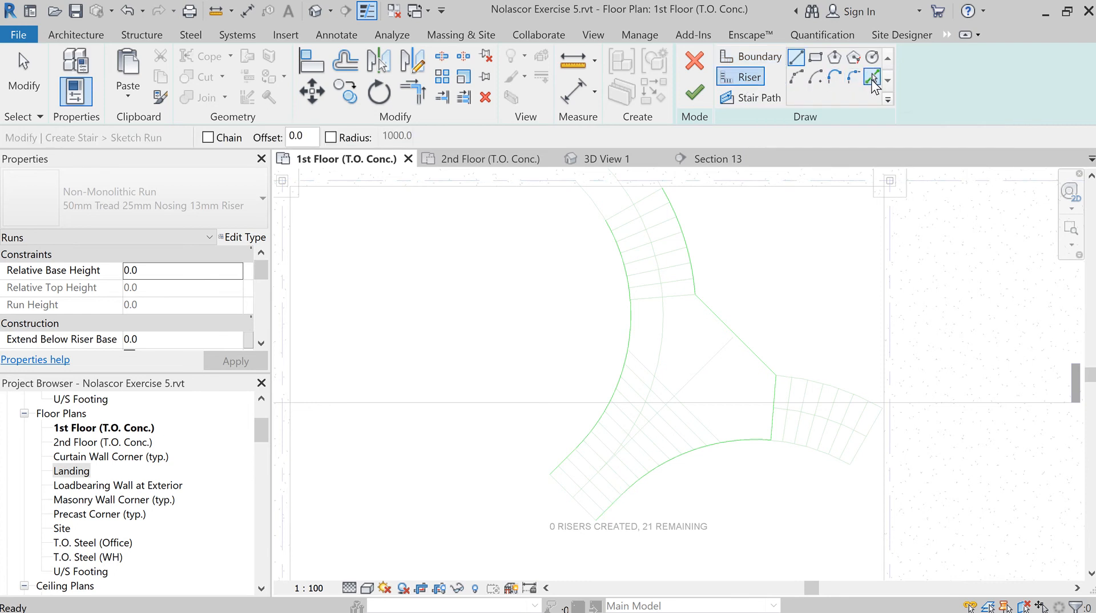
{"action": "left_click", "coordinate": [872, 80]}
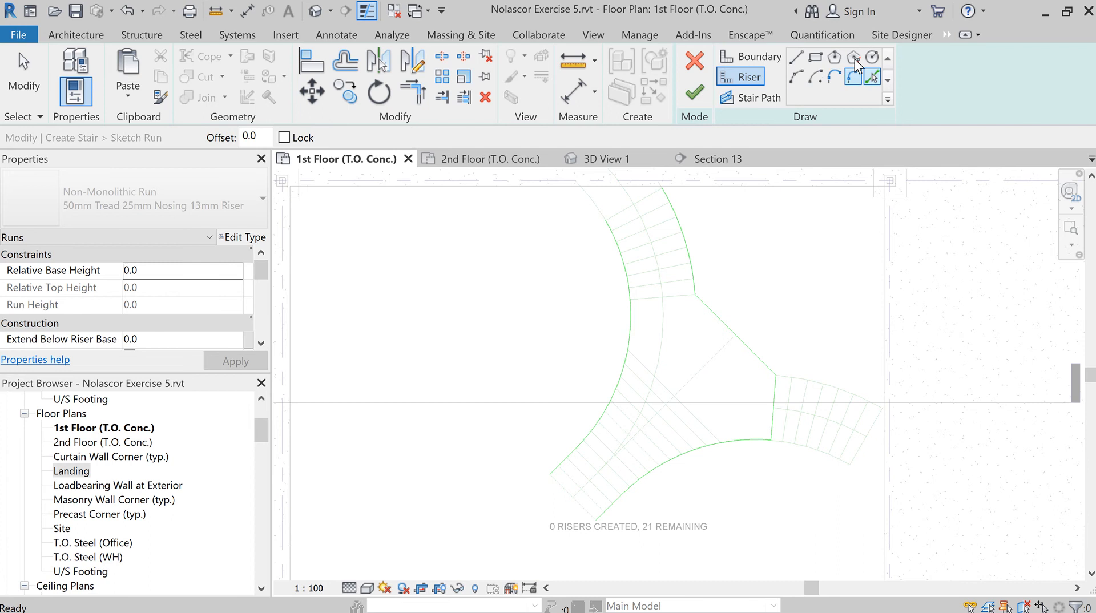
{"action": "scroll", "coordinate": [571, 485], "scroll_direction": "up", "scroll_amount": 3}
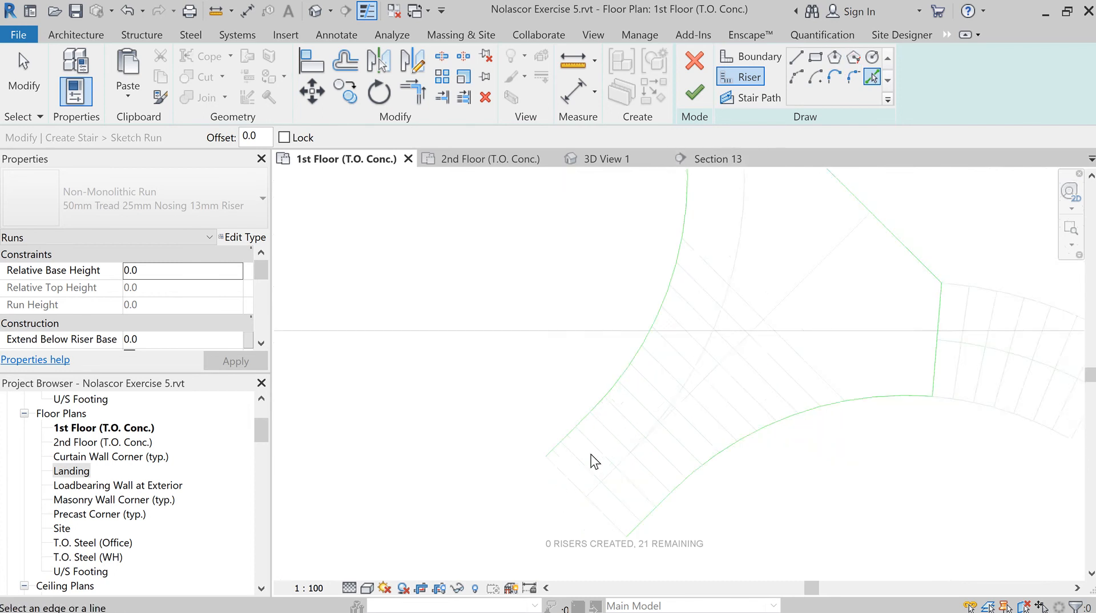
{"action": "middle_click_drag", "start_coordinate": [589, 460], "coordinate": [633, 354]}
{"action": "scroll", "coordinate": [594, 377], "scroll_direction": "up", "scroll_amount": 3}
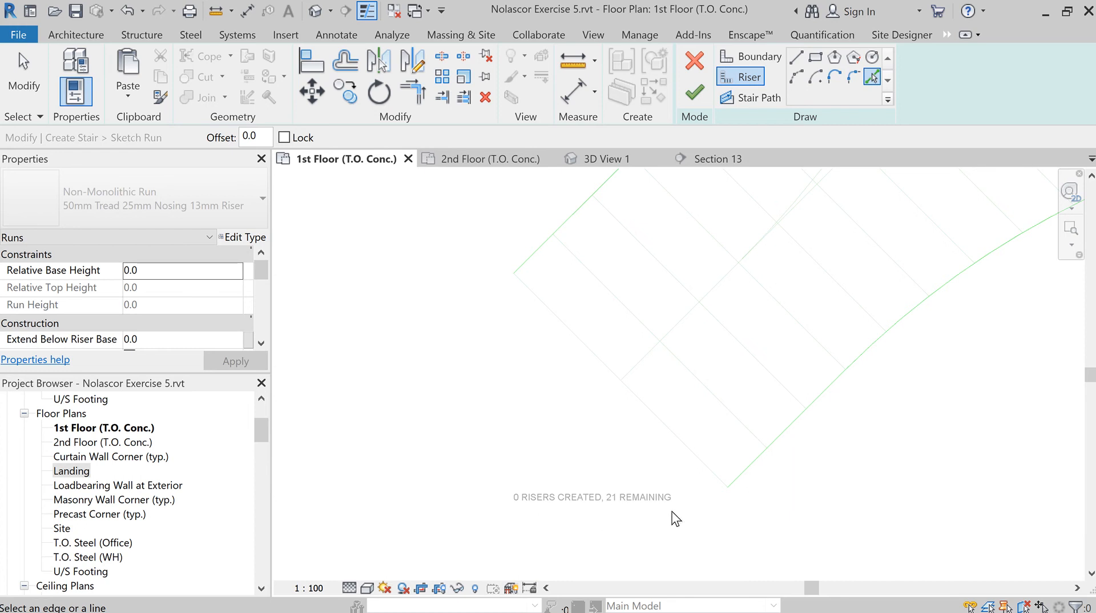
{"action": "left_click", "coordinate": [672, 434]}
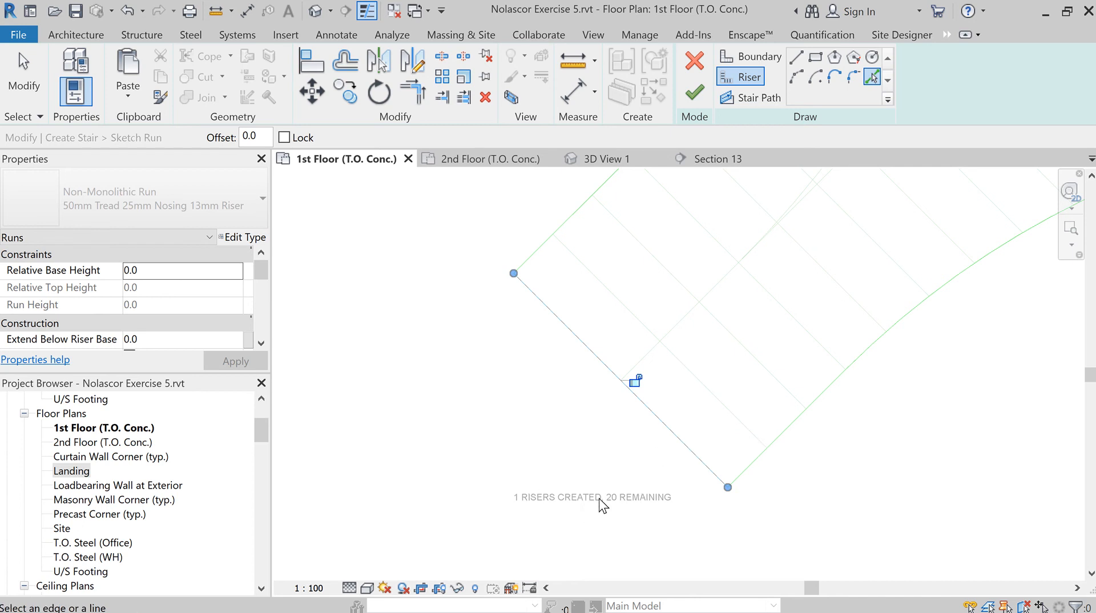
{"action": "left_click", "coordinate": [727, 404]}
{"action": "left_click", "coordinate": [752, 351]}
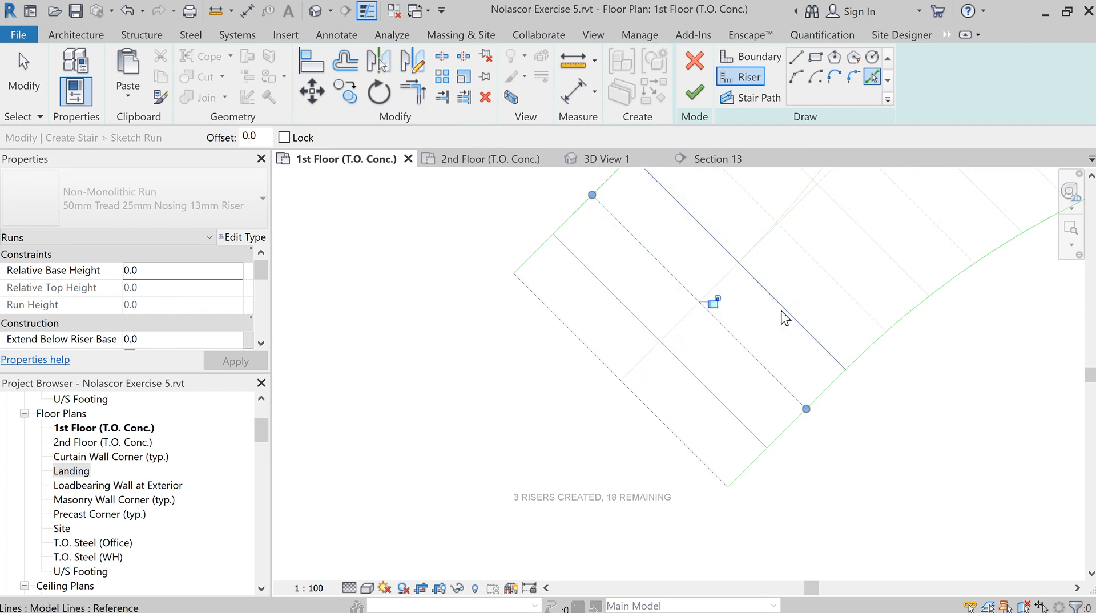
{"action": "left_click", "coordinate": [782, 309]}
{"action": "left_click", "coordinate": [866, 269]}
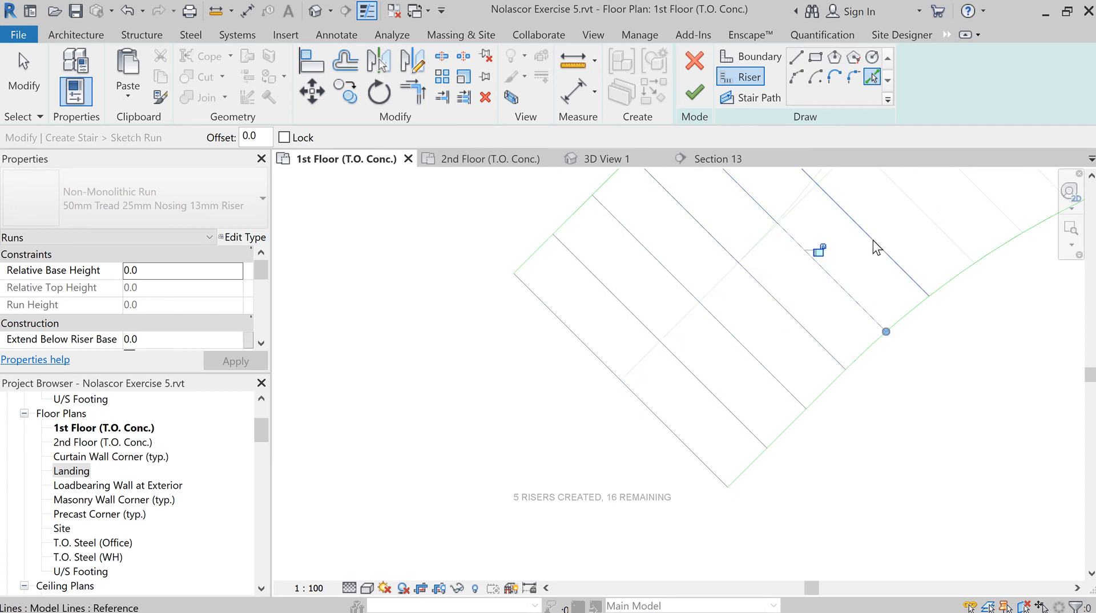
Pick the seventh, eighth and ninth layout lines of the lower flight as risers.
{"action": "middle_click_drag", "start_coordinate": [880, 269], "coordinate": [688, 460]}
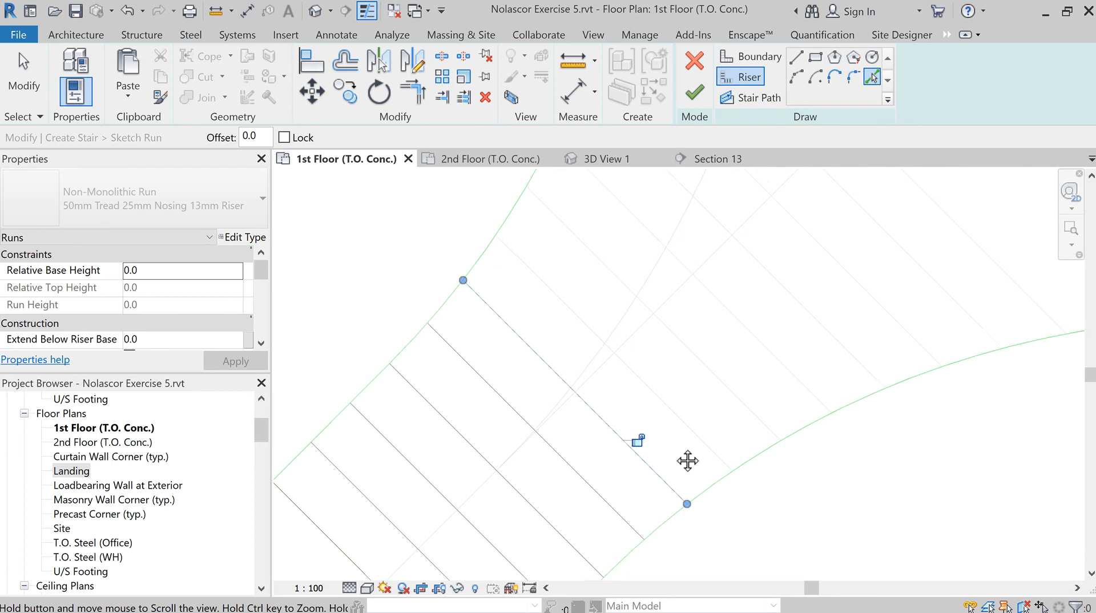
{"action": "left_click", "coordinate": [676, 416]}
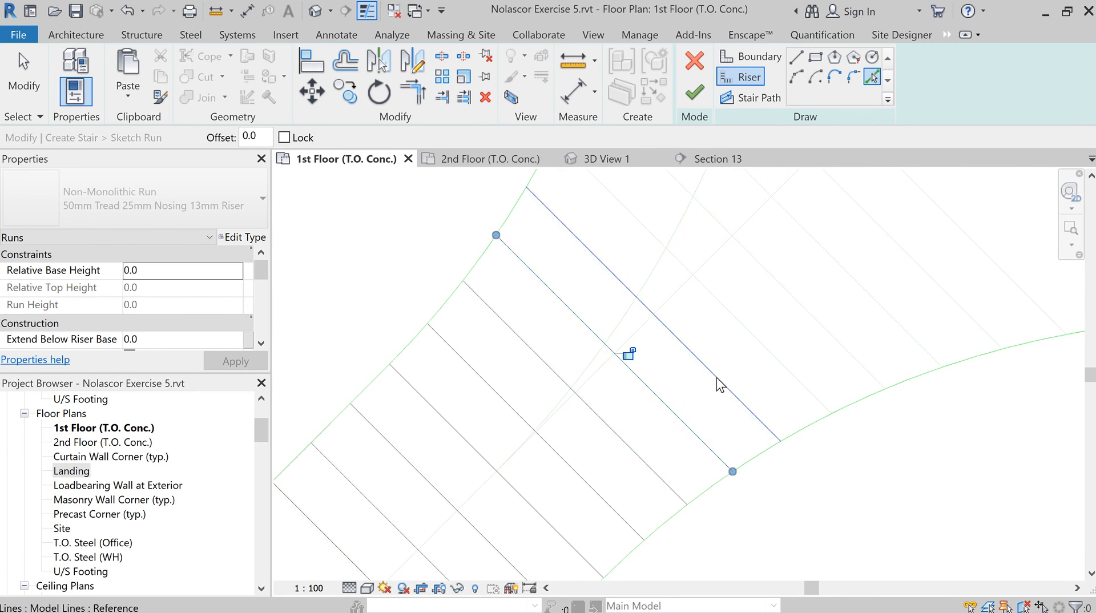
{"action": "left_click", "coordinate": [717, 378]}
{"action": "left_click", "coordinate": [765, 346]}
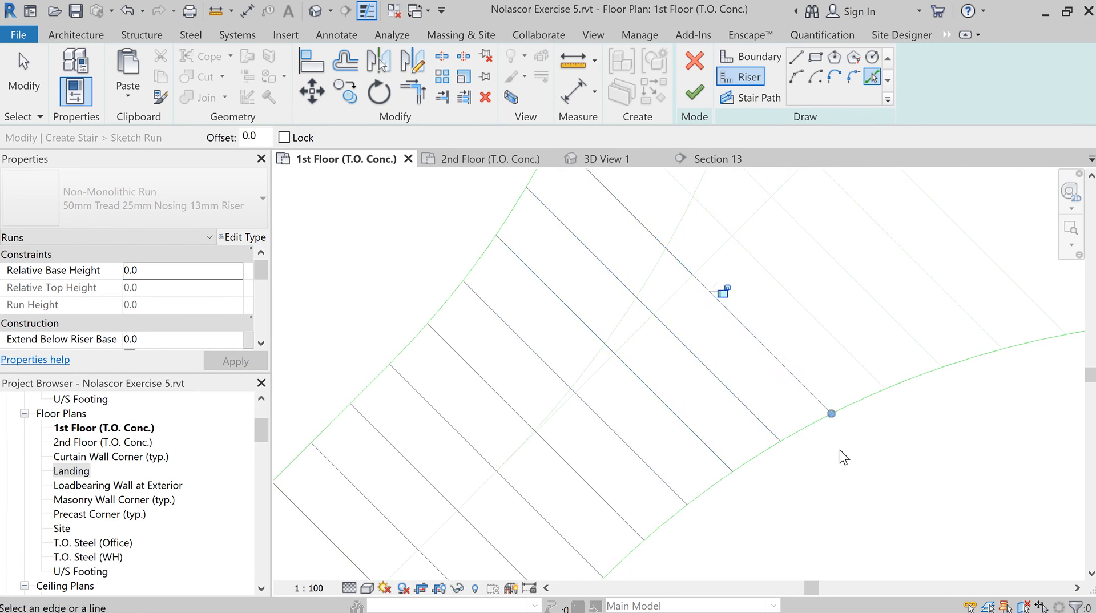
Pick the lower flight's remaining four layout lines up to the landing as risers.
{"action": "middle_click_drag", "start_coordinate": [875, 455], "coordinate": [840, 390]}
{"action": "scroll", "coordinate": [666, 383], "scroll_direction": "up", "scroll_amount": 4}
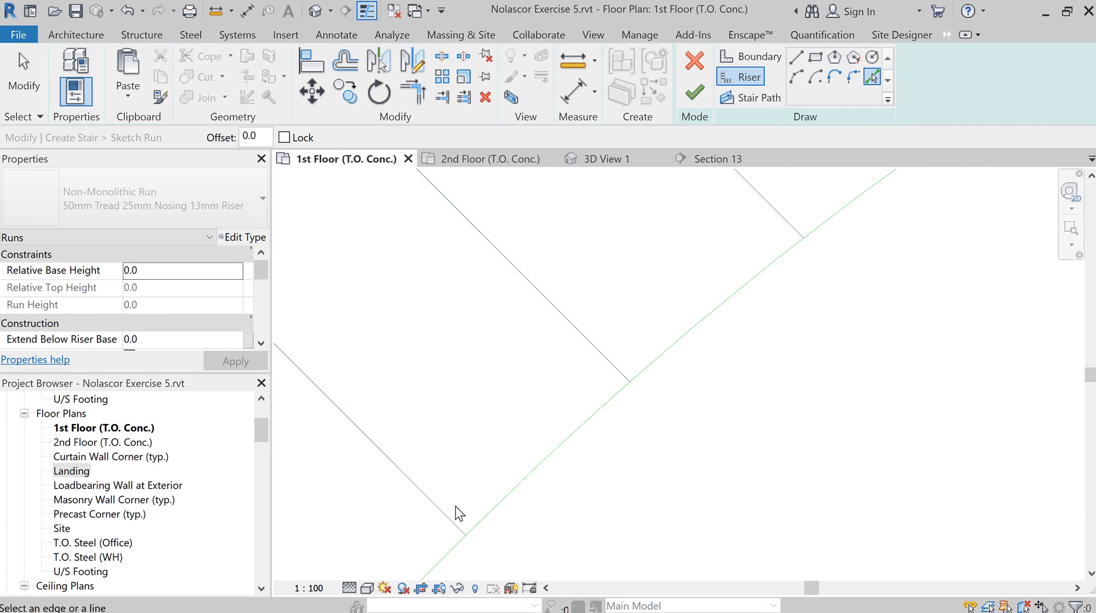
{"action": "scroll", "coordinate": [820, 507], "scroll_direction": "down", "scroll_amount": 1}
{"action": "scroll", "coordinate": [820, 507], "scroll_direction": "down", "scroll_amount": 6}
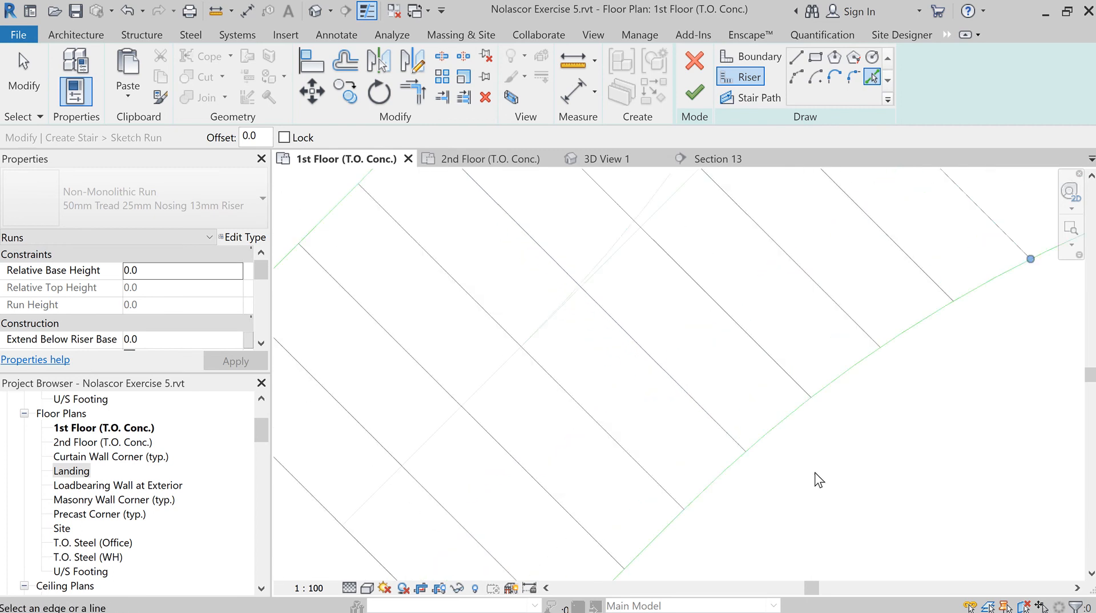
{"action": "scroll", "coordinate": [846, 460], "scroll_direction": "down", "scroll_amount": 2}
{"action": "mouse_move", "coordinate": [850, 484]}
{"action": "middle_mouse_down"}
{"action": "mouse_move", "coordinate": [790, 517]}
{"action": "mouse_move", "coordinate": [817, 464]}
{"action": "middle_mouse_up"}
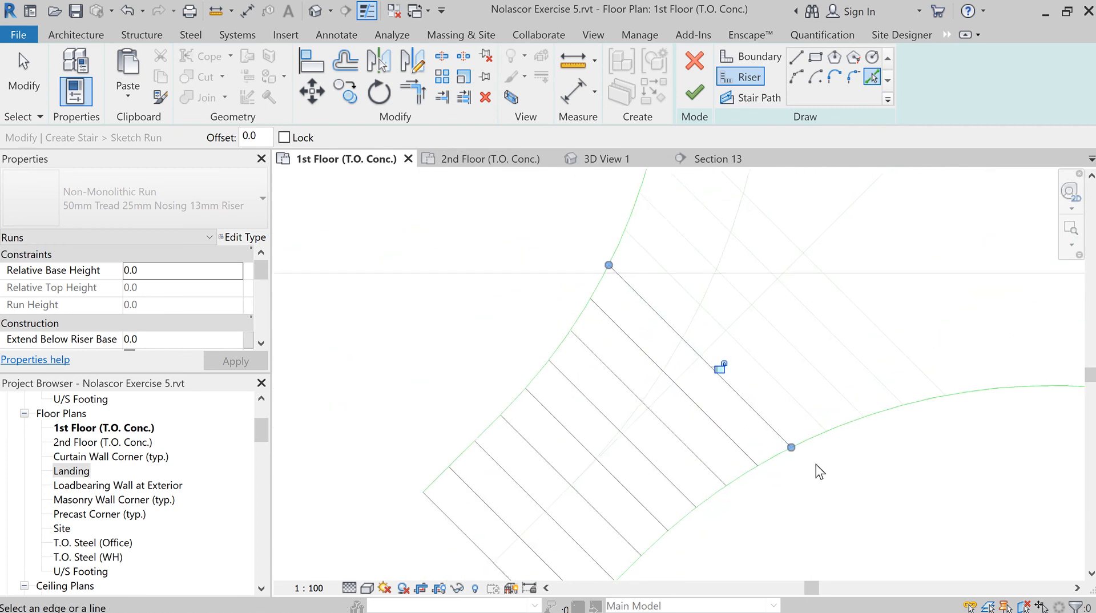
{"action": "left_click", "coordinate": [774, 379]}
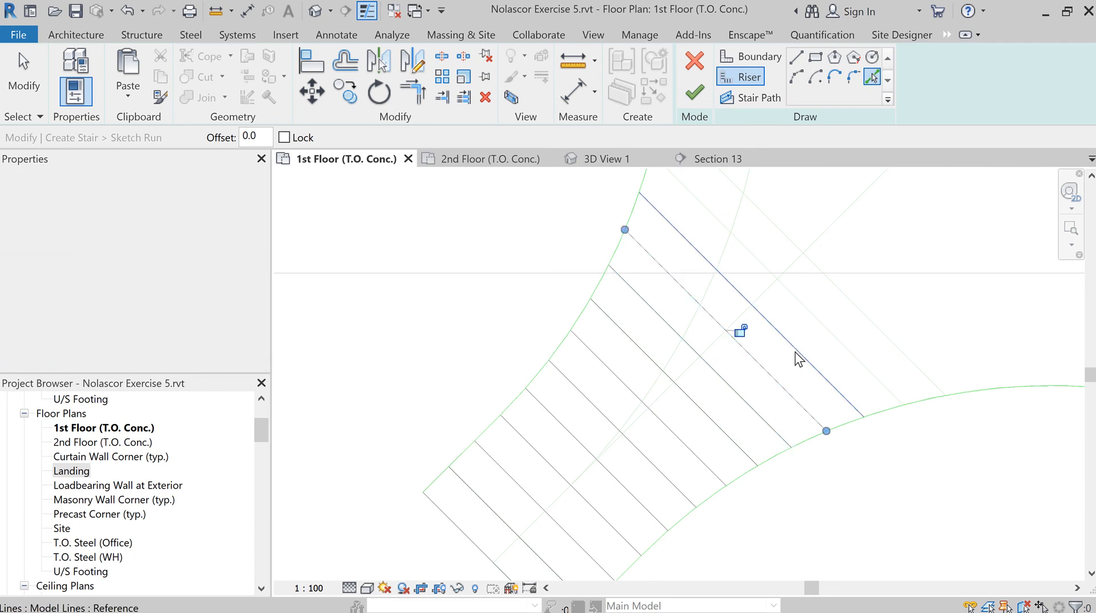
{"action": "left_click", "coordinate": [822, 328]}
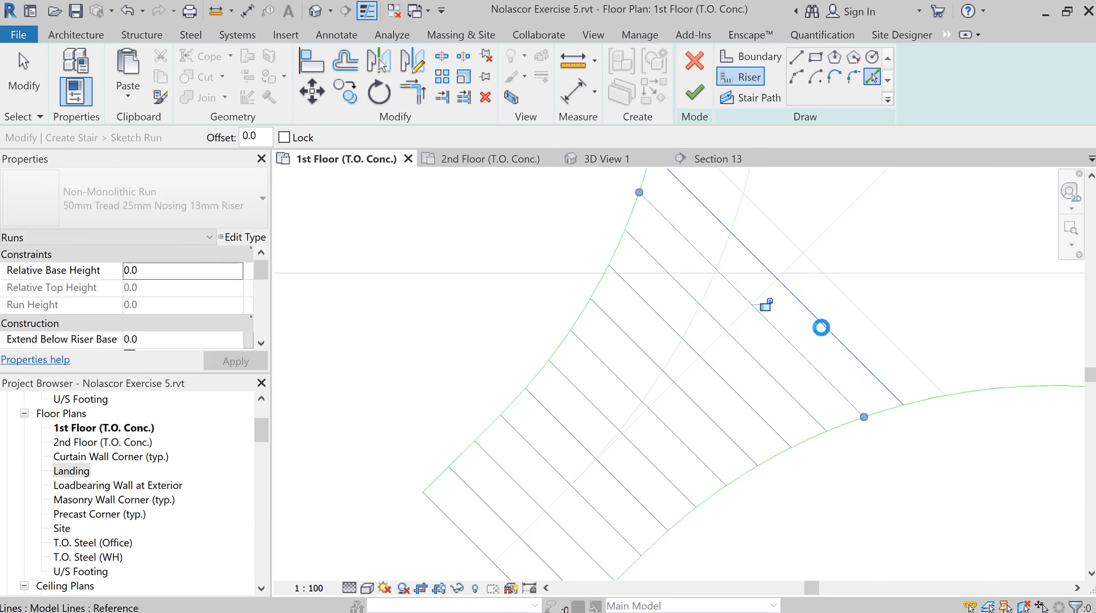
{"action": "left_click", "coordinate": [855, 313]}
Pick all eight layout lines of the upper curved flight as risers, from the landing up to its topmost line.
{"action": "scroll", "coordinate": [922, 437], "scroll_direction": "down", "scroll_amount": 1}
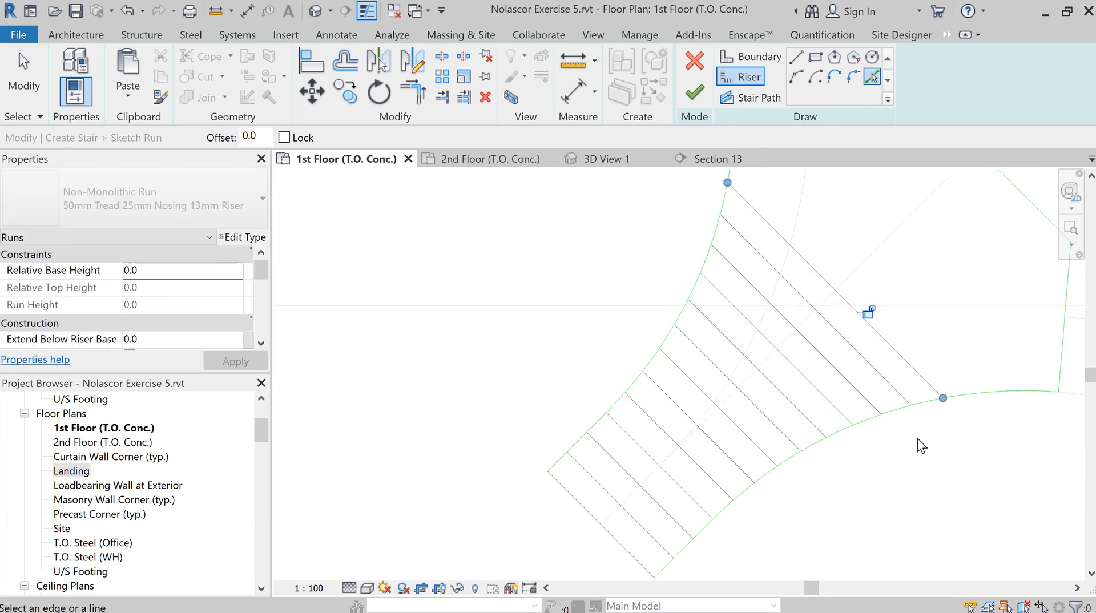
{"action": "scroll", "coordinate": [896, 390], "scroll_direction": "down", "scroll_amount": 3}
{"action": "middle_click_drag", "start_coordinate": [912, 334], "coordinate": [775, 433]}
{"action": "scroll", "coordinate": [774, 398], "scroll_direction": "up", "scroll_amount": 4}
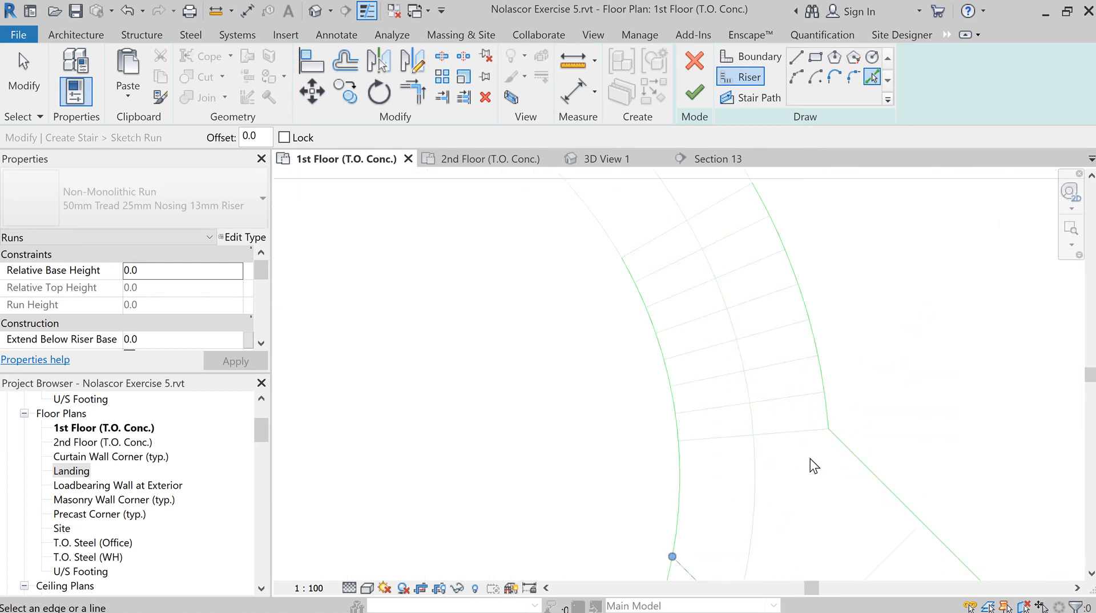
{"action": "left_click", "coordinate": [783, 437]}
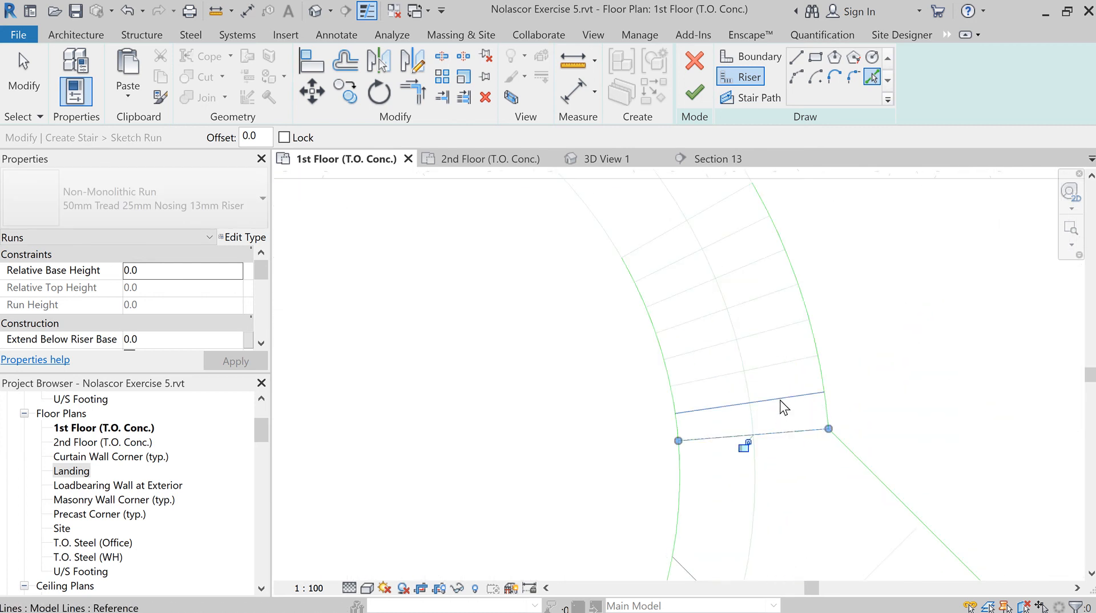
{"action": "left_click", "coordinate": [780, 394]}
{"action": "left_click", "coordinate": [775, 366]}
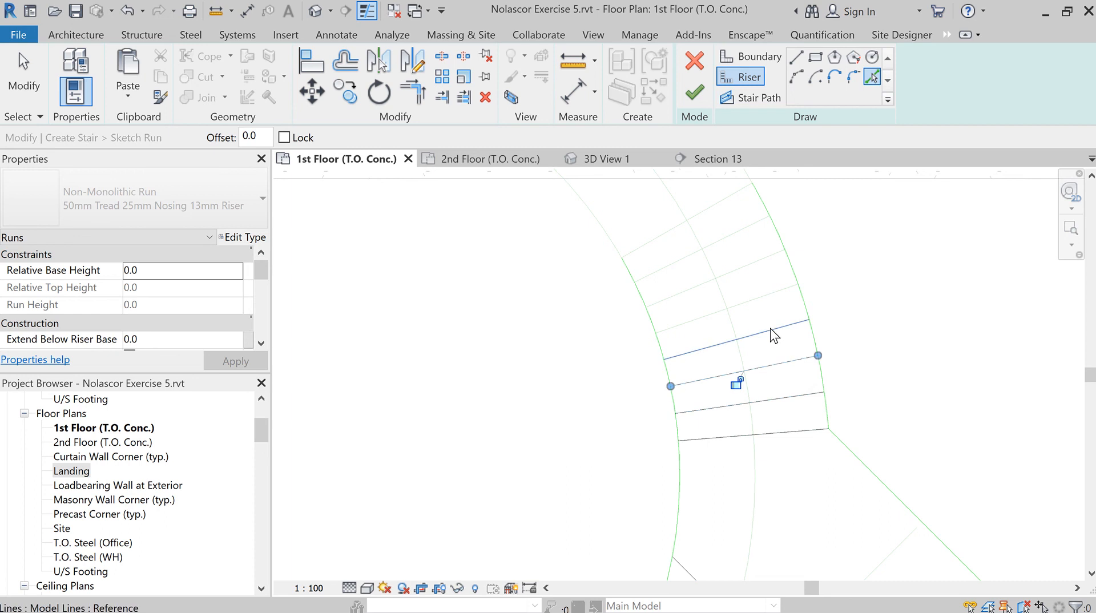
{"action": "left_click", "coordinate": [772, 332]}
{"action": "left_click", "coordinate": [763, 296]}
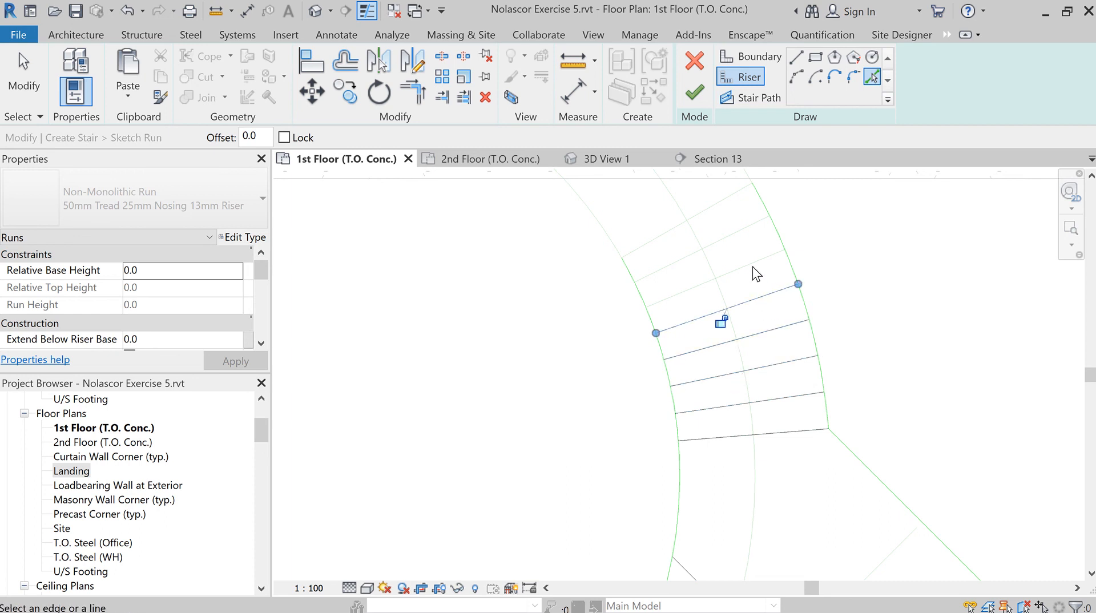
{"action": "left_click", "coordinate": [753, 267]}
{"action": "left_click", "coordinate": [738, 232]}
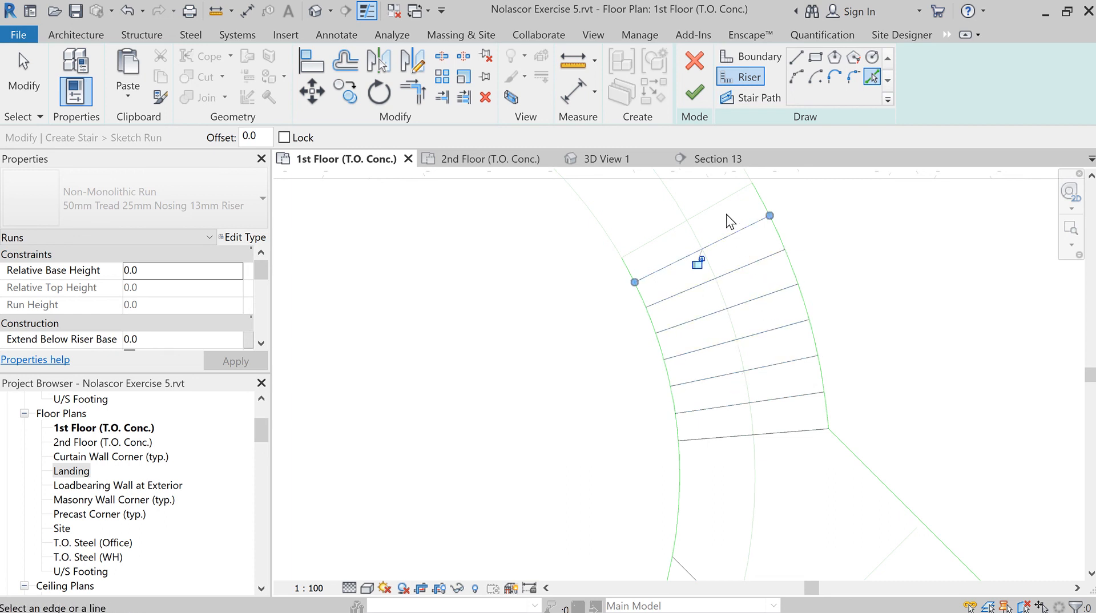
{"action": "left_click", "coordinate": [717, 202]}
Pick the curved centre line as the stair path and shorten its upper end to the upper flight's topmost riser.
{"action": "scroll", "coordinate": [760, 434], "scroll_direction": "down", "scroll_amount": 4}
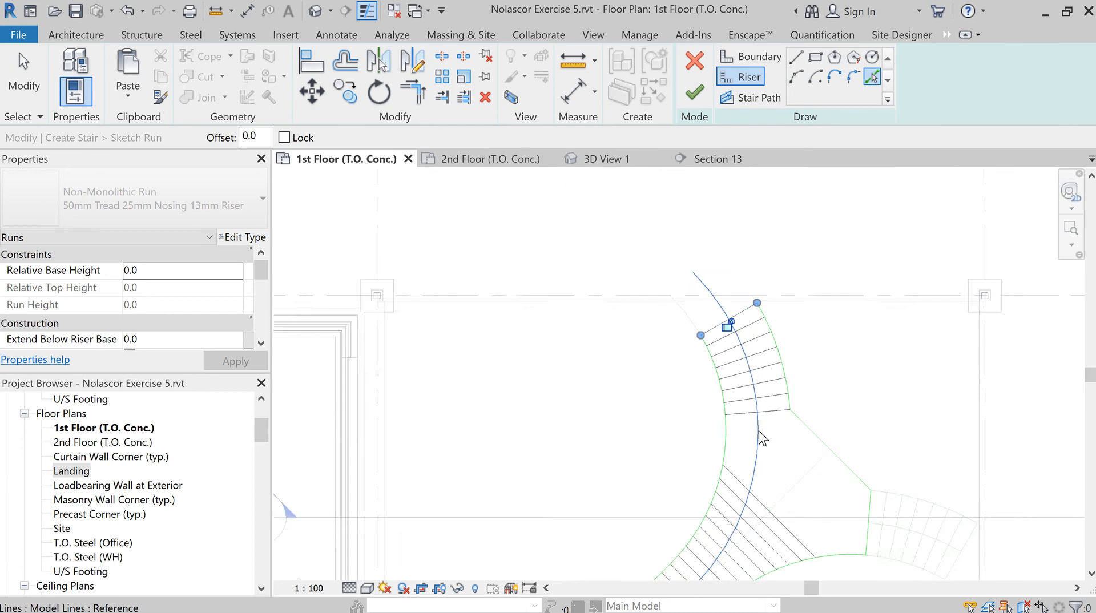
{"action": "scroll", "coordinate": [774, 471], "scroll_direction": "down", "scroll_amount": 2}
{"action": "scroll", "coordinate": [788, 551], "scroll_direction": "up", "scroll_amount": 3}
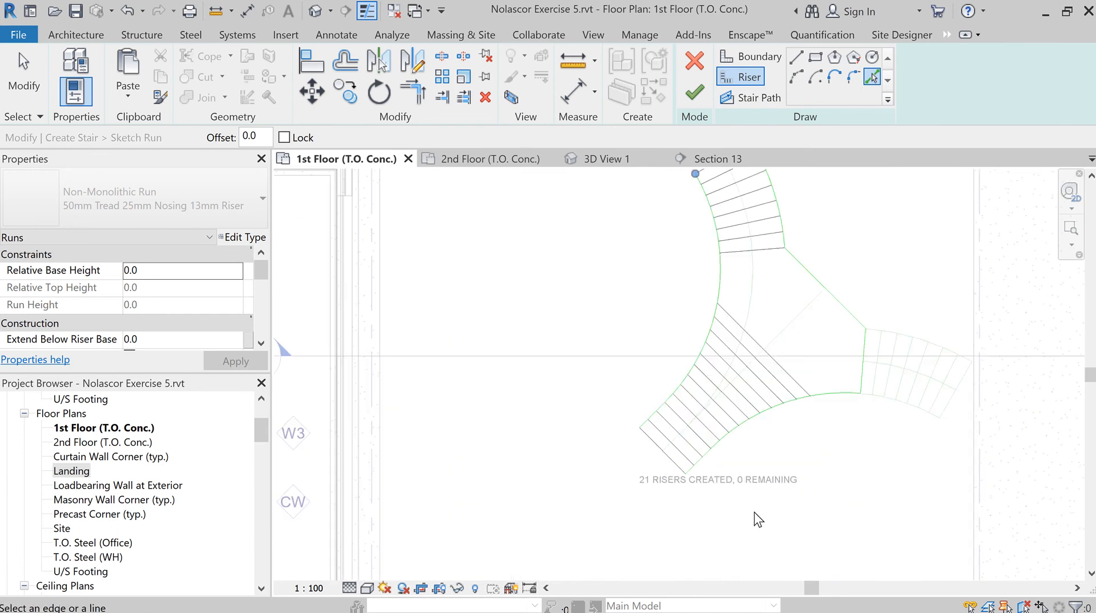
{"action": "scroll", "coordinate": [790, 530], "scroll_direction": "down", "scroll_amount": 1}
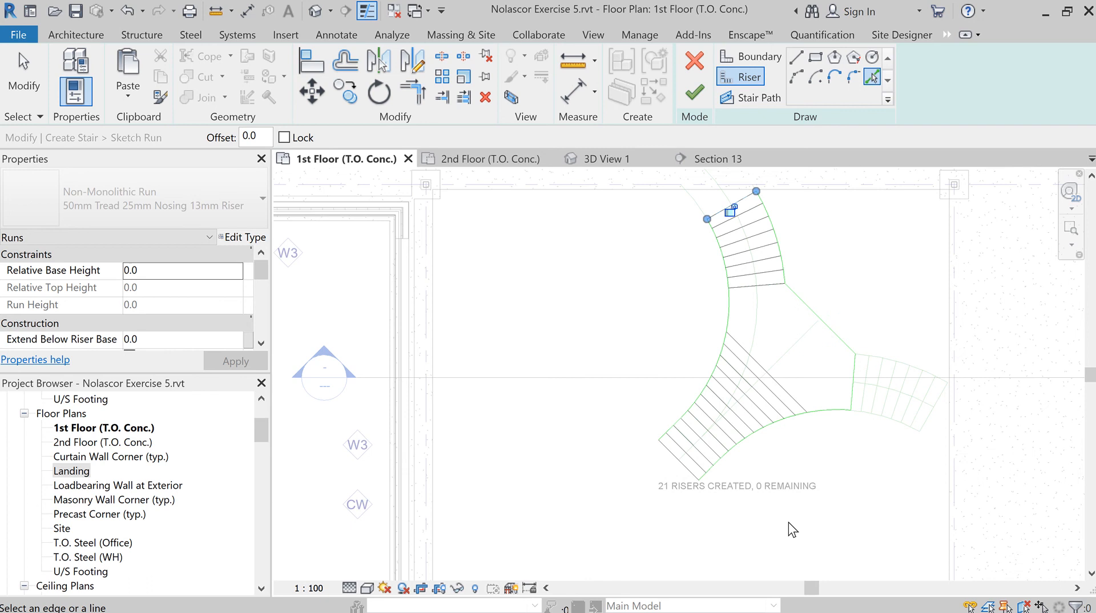
{"action": "scroll", "coordinate": [824, 520], "scroll_direction": "down", "scroll_amount": 1}
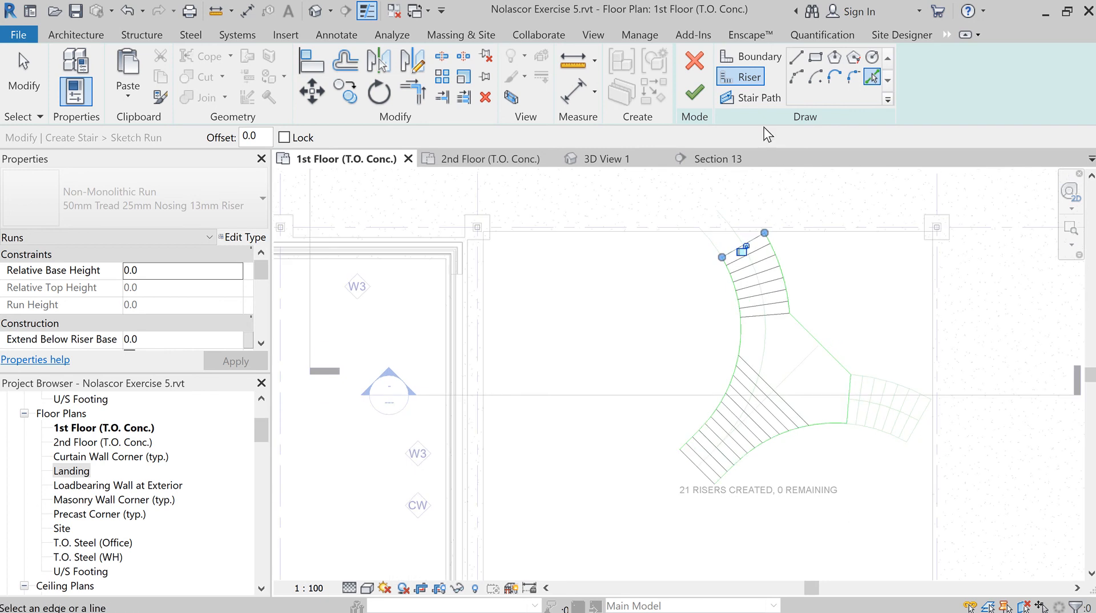
{"action": "left_click", "coordinate": [754, 98]}
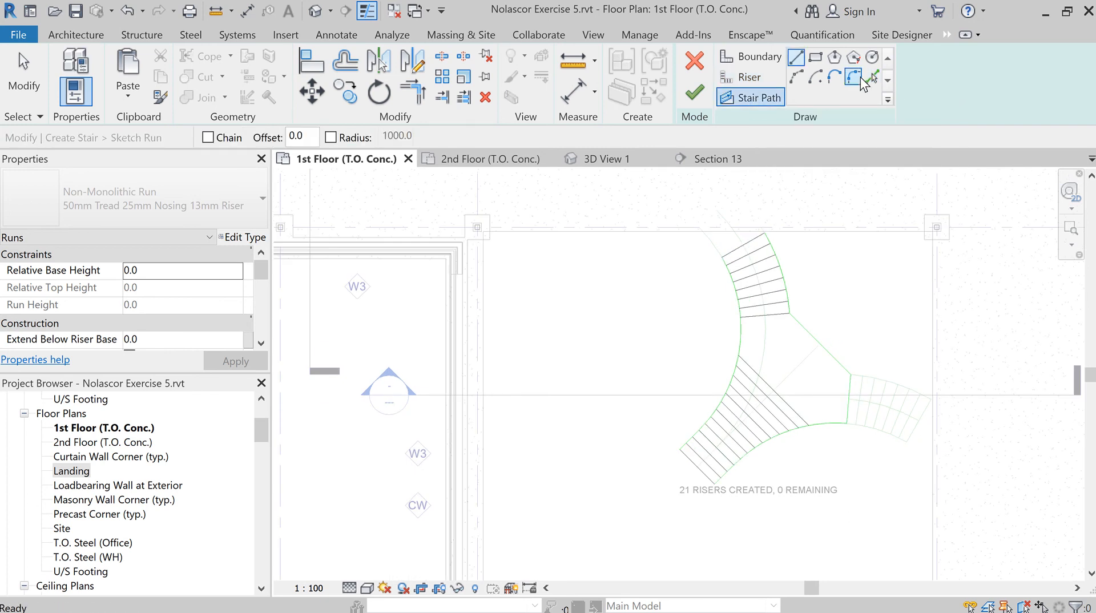
{"action": "left_click", "coordinate": [871, 77]}
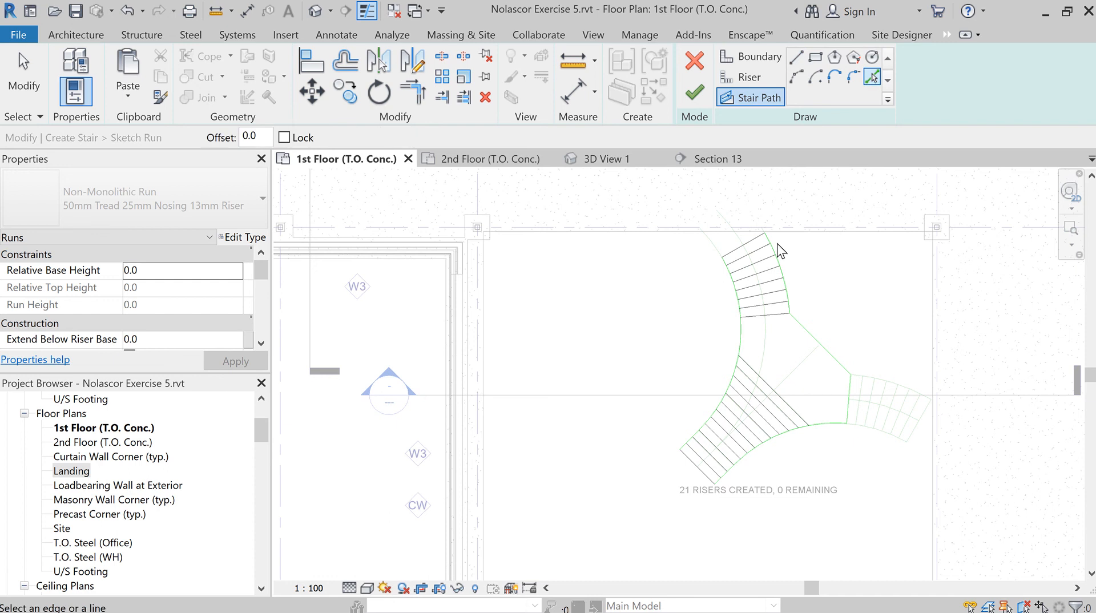
{"action": "left_click", "coordinate": [745, 250]}
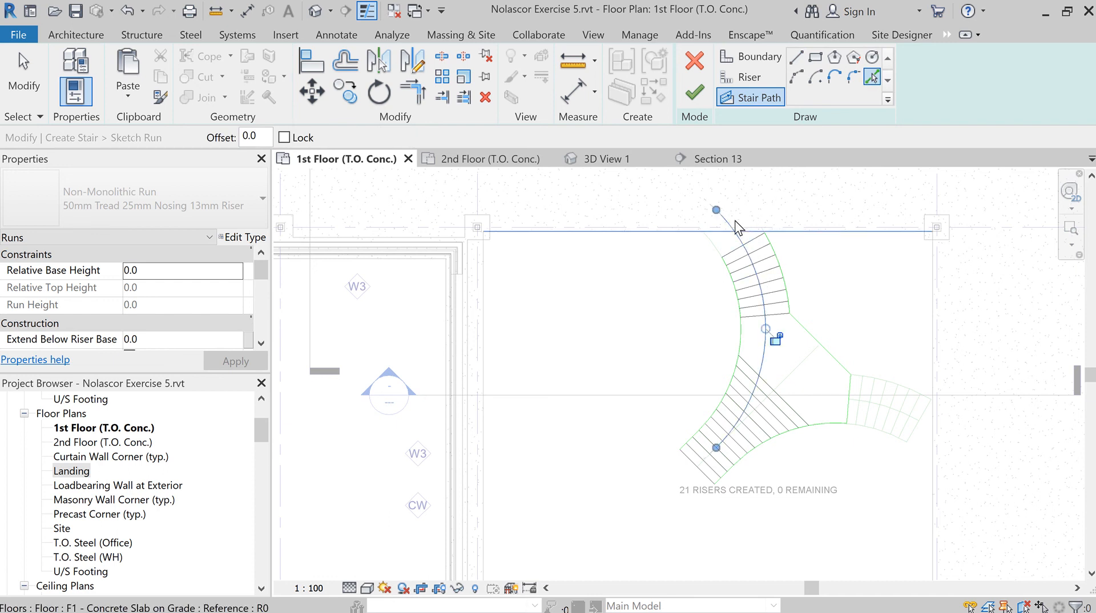
{"action": "left_click_drag", "start_coordinate": [727, 224], "coordinate": [744, 247]}
{"action": "left_click", "coordinate": [751, 250]}
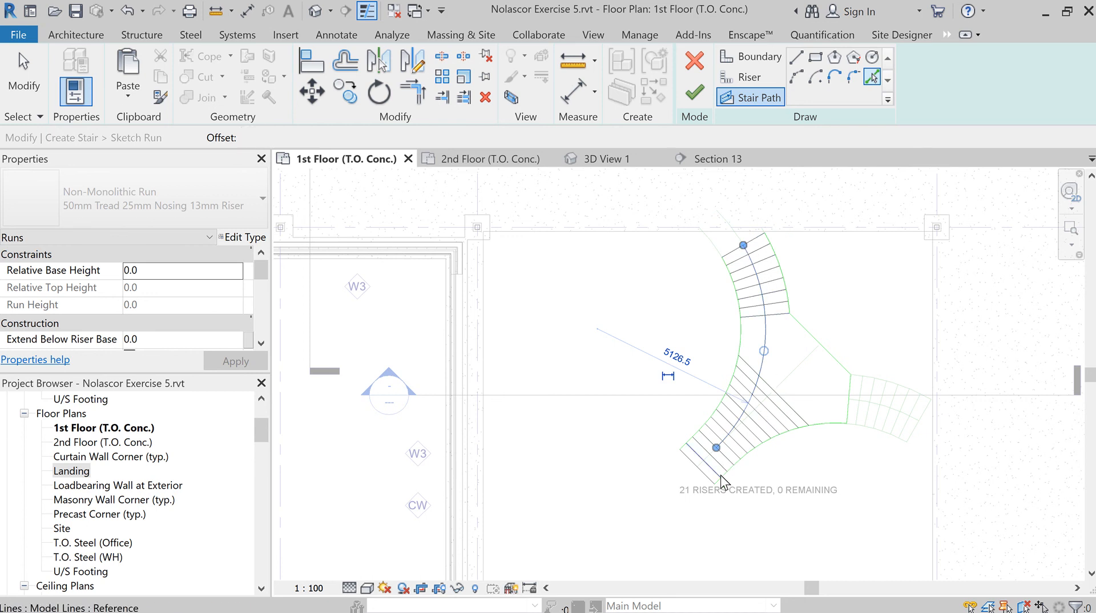
Add the lower flight's straight centre line to the stair path and shorten its landing end to the curved path's lower endpoint.
{"action": "scroll", "coordinate": [722, 481], "scroll_direction": "up", "scroll_amount": 5}
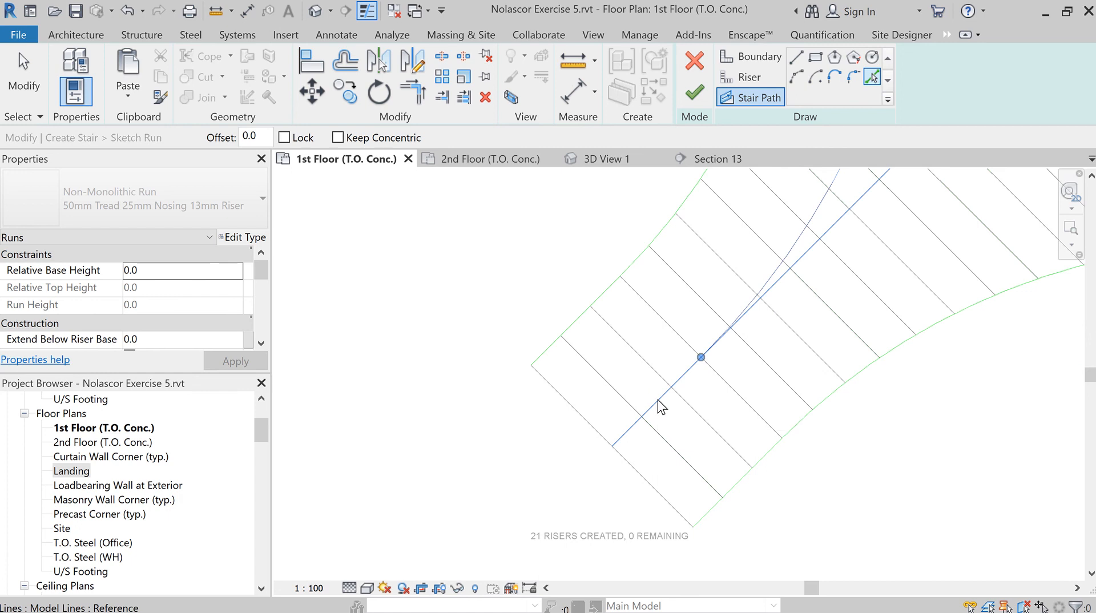
{"action": "left_click", "coordinate": [658, 400]}
{"action": "scroll", "coordinate": [739, 437], "scroll_direction": "down", "scroll_amount": 5}
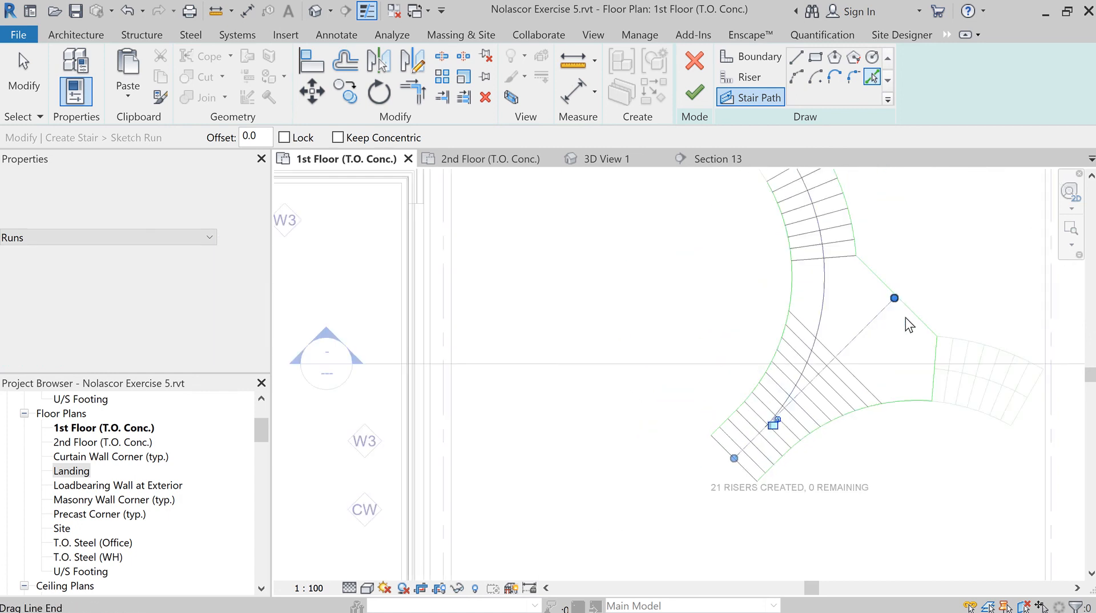
{"action": "left_click", "coordinate": [908, 323]}
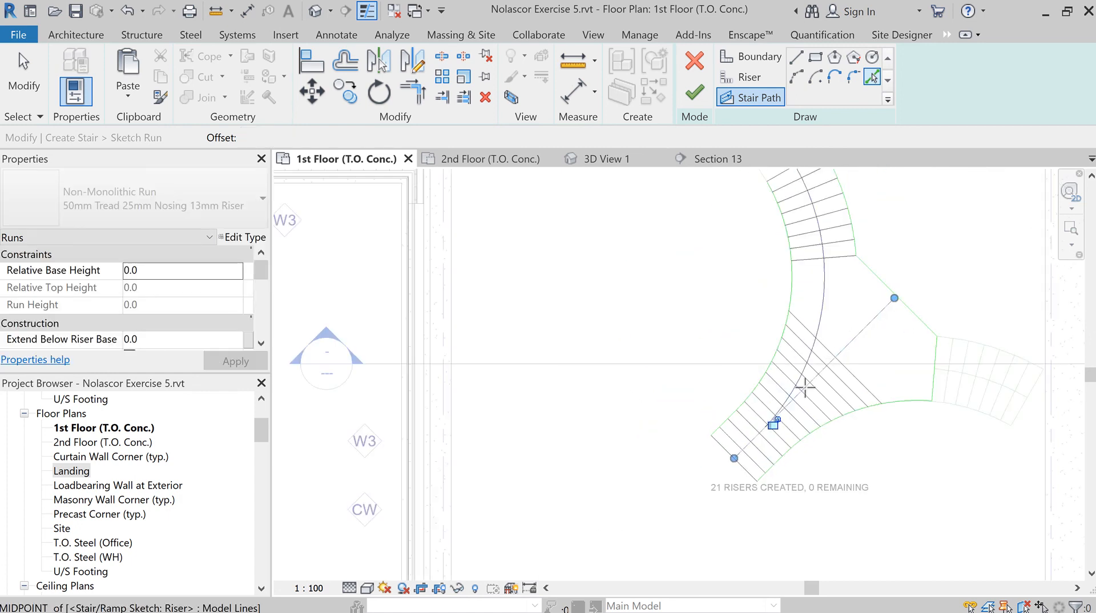
{"action": "left_click", "coordinate": [773, 424]}
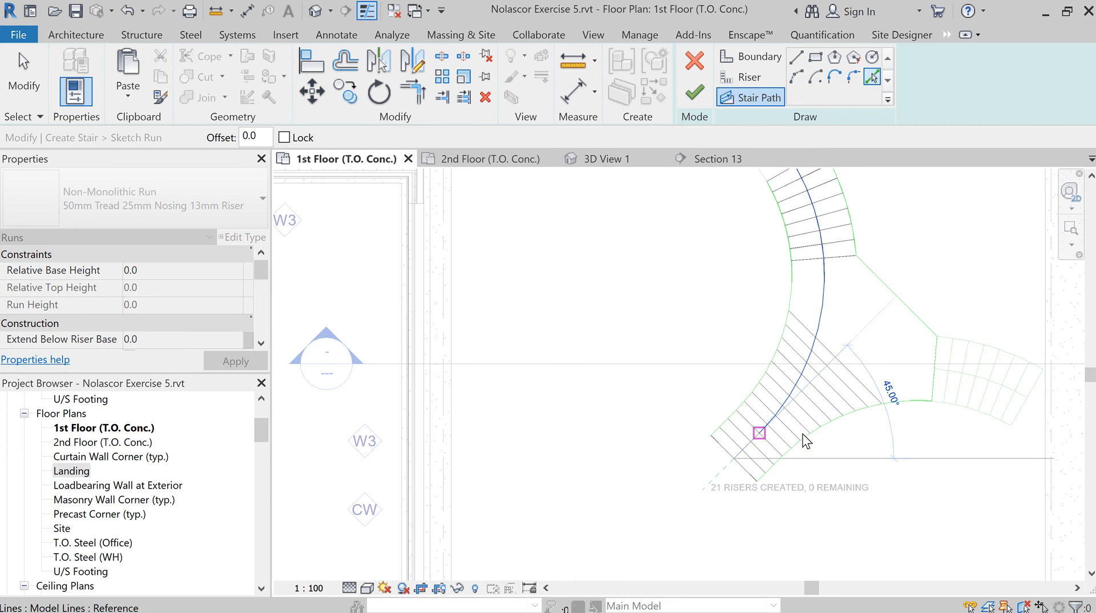
{"action": "scroll", "coordinate": [802, 436], "scroll_direction": "up", "scroll_amount": 9}
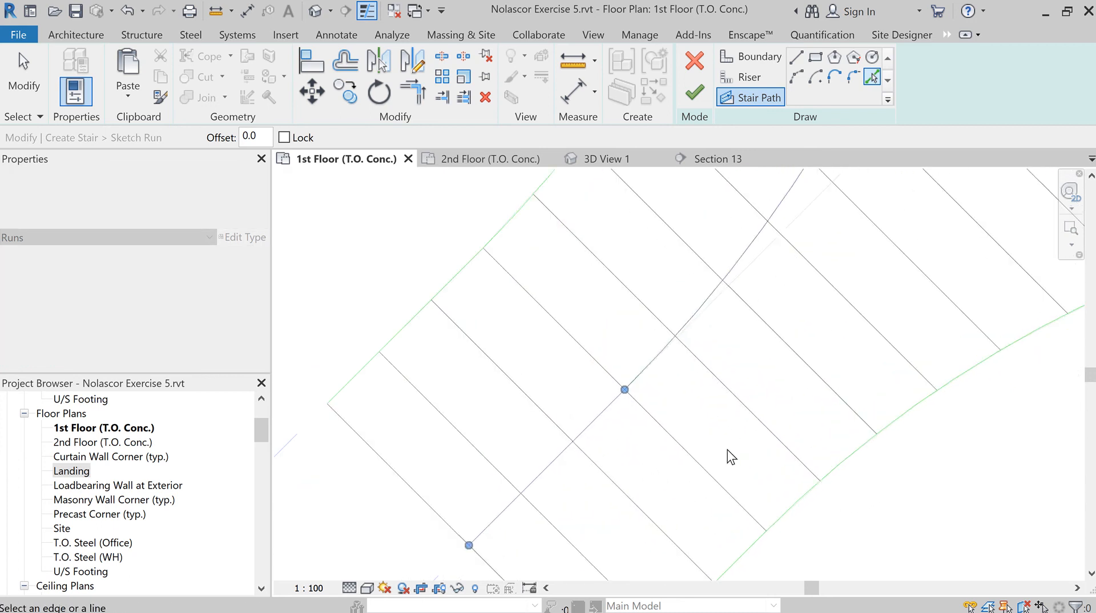
Finish the run sketch to generate the stair run from its boundaries, risers and stair path.
{"action": "scroll", "coordinate": [729, 451], "scroll_direction": "up", "scroll_amount": 1}
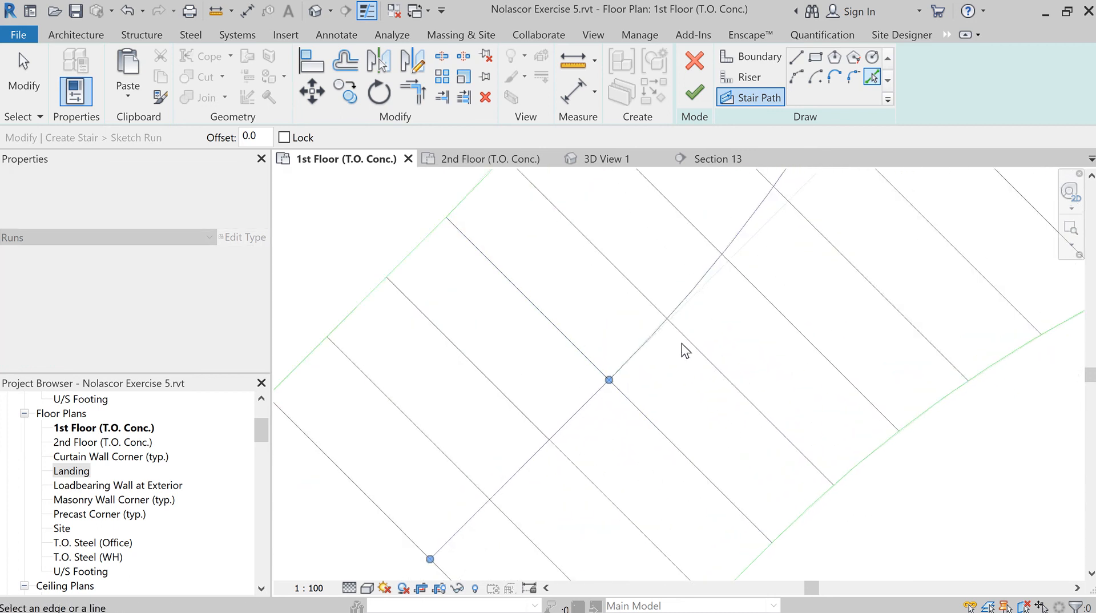
{"action": "left_click", "coordinate": [703, 284]}
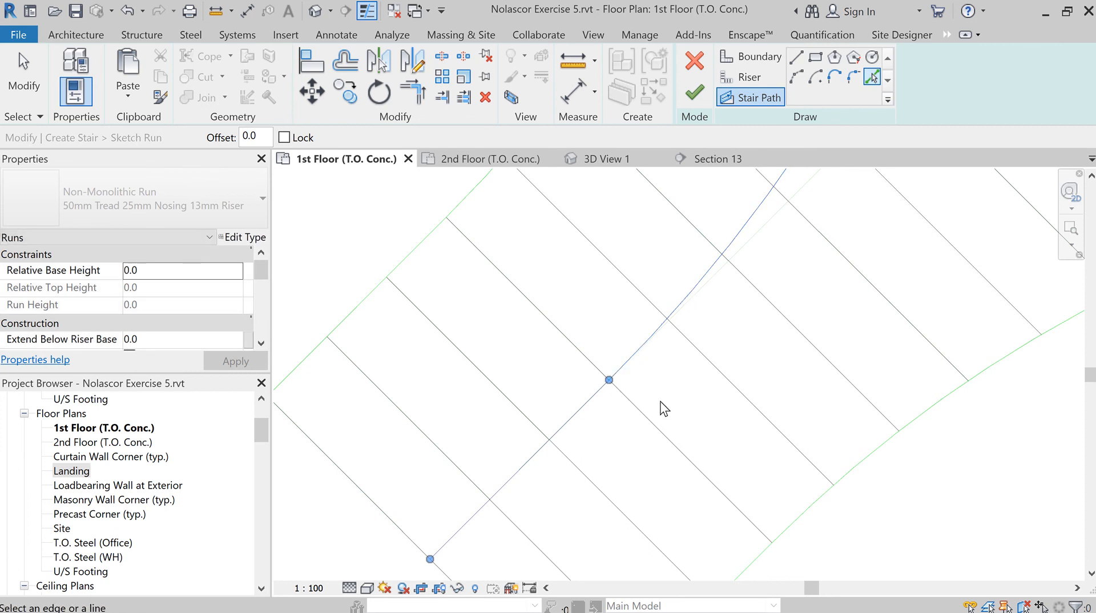
{"action": "scroll", "coordinate": [664, 409], "scroll_direction": "down", "scroll_amount": 2}
{"action": "scroll", "coordinate": [729, 430], "scroll_direction": "down", "scroll_amount": 5}
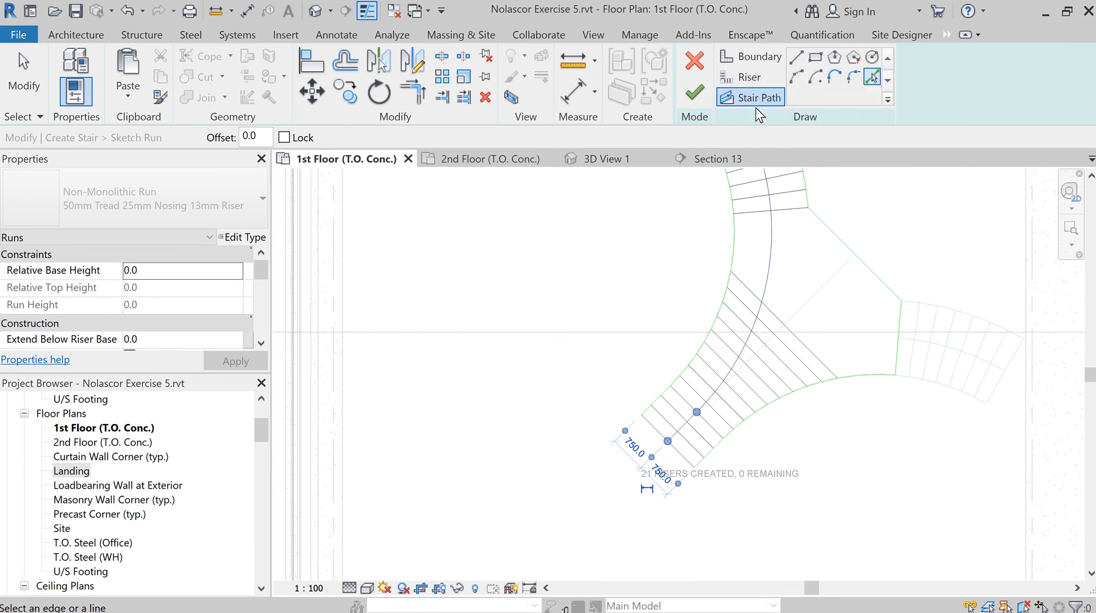
{"action": "scroll", "coordinate": [893, 245], "scroll_direction": "down", "scroll_amount": 3}
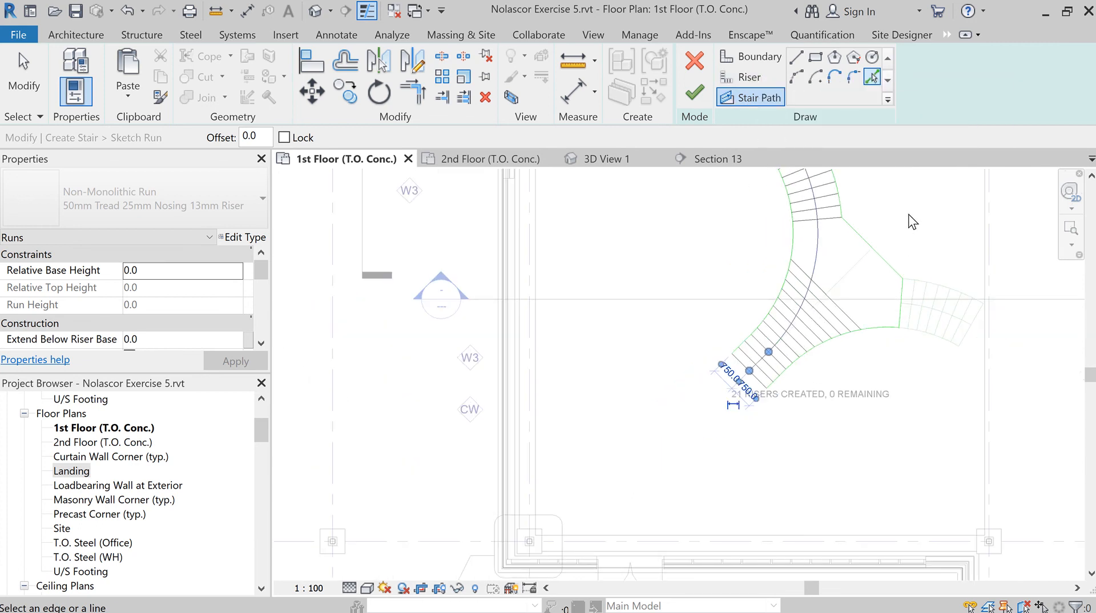
{"action": "middle_click_drag", "start_coordinate": [910, 220], "coordinate": [769, 312]}
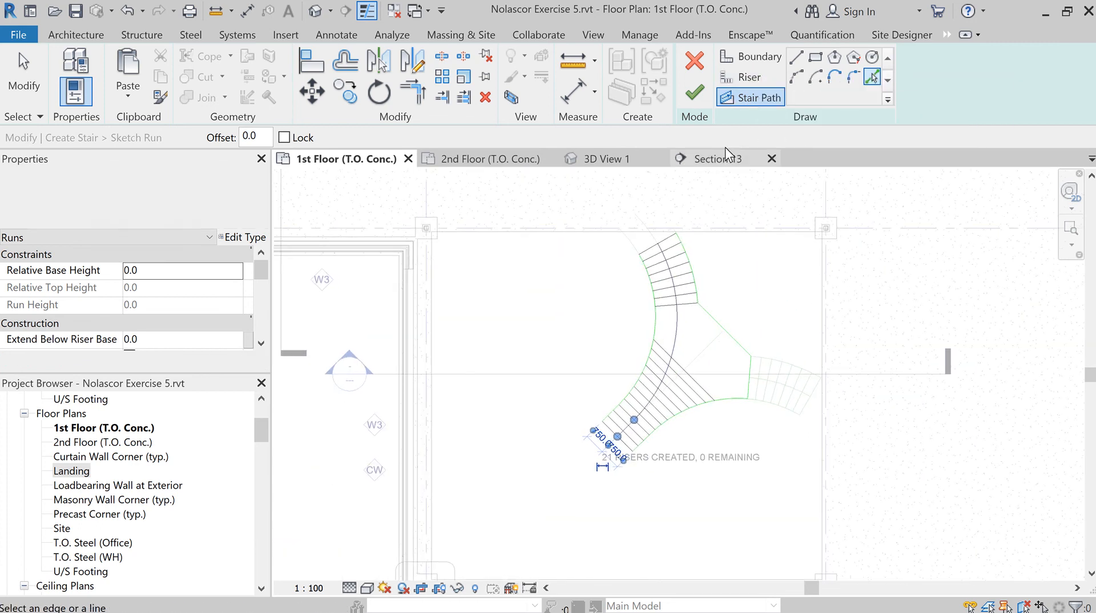
{"action": "left_click", "coordinate": [699, 96]}
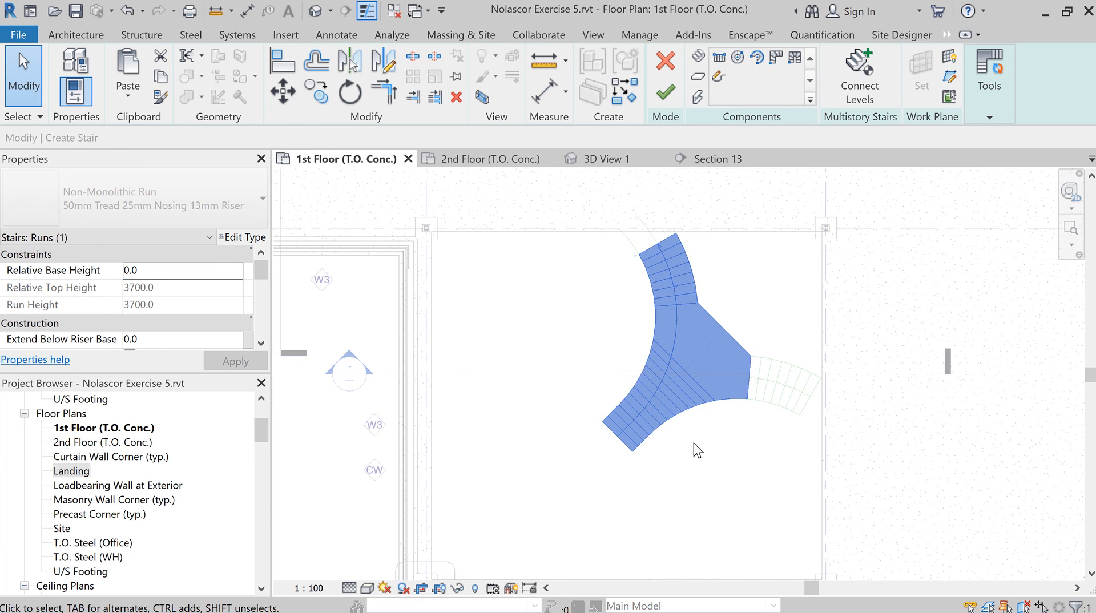
Create a perspective camera view from the lobby's lower-left corner in plan, aimed across the stair at the diagonally opposite column.
{"action": "scroll", "coordinate": [621, 332], "scroll_direction": "down", "scroll_amount": 2}
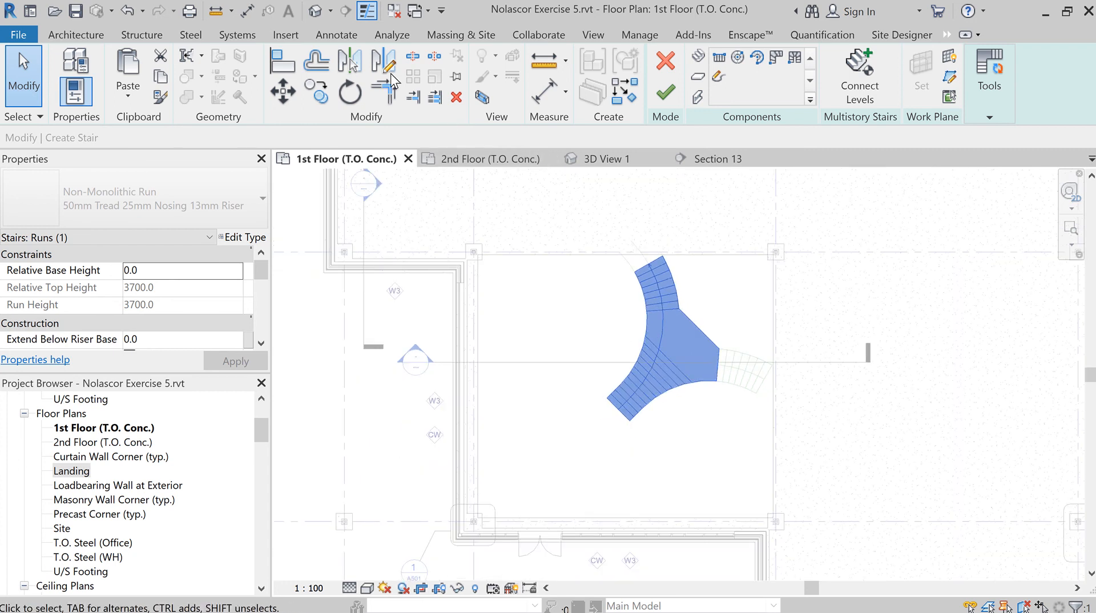
{"action": "left_click", "coordinate": [330, 11]}
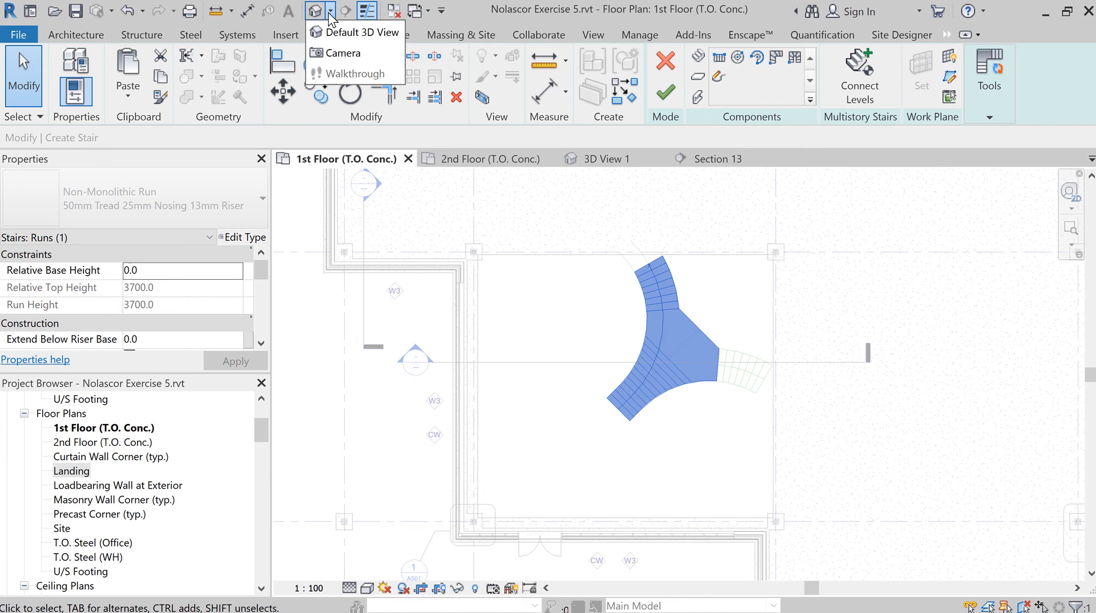
{"action": "left_click", "coordinate": [344, 53]}
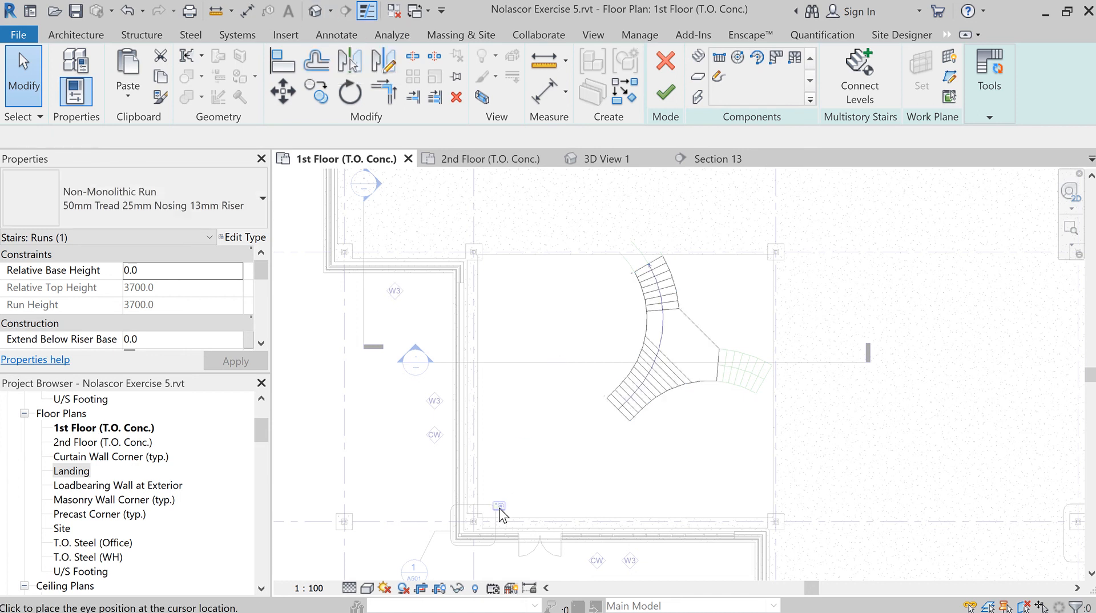
{"action": "left_click", "coordinate": [501, 514]}
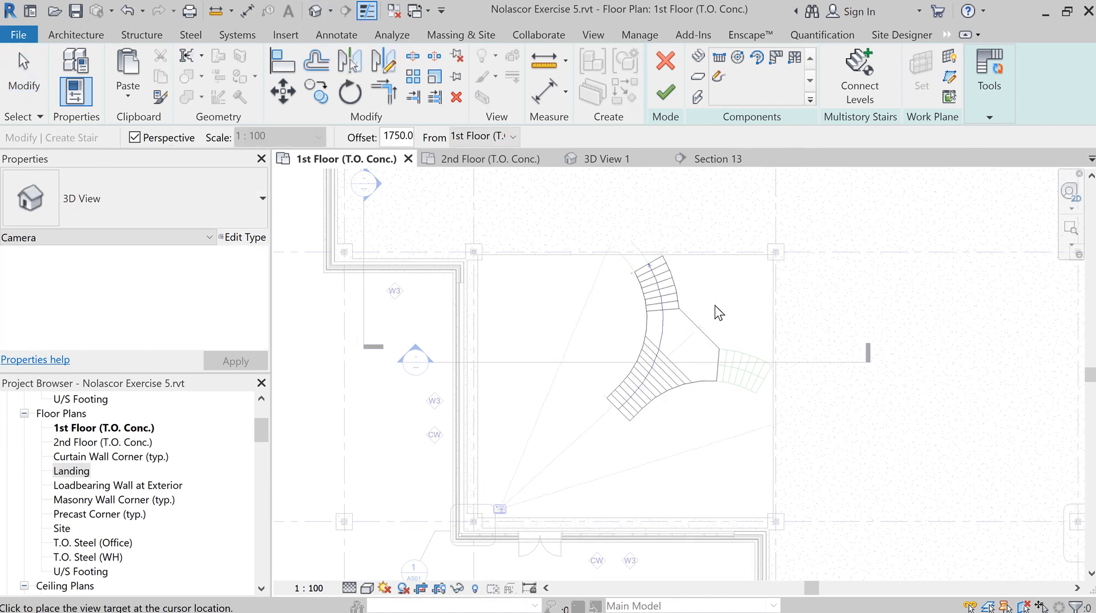
{"action": "left_click", "coordinate": [774, 252]}
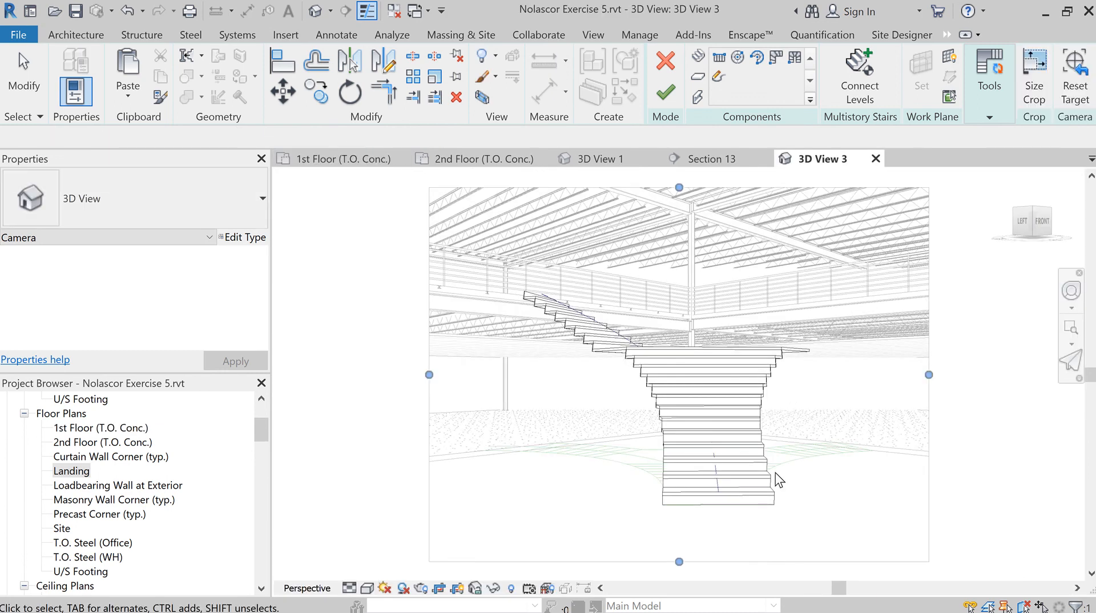
{"action": "left_click", "coordinate": [739, 398]}
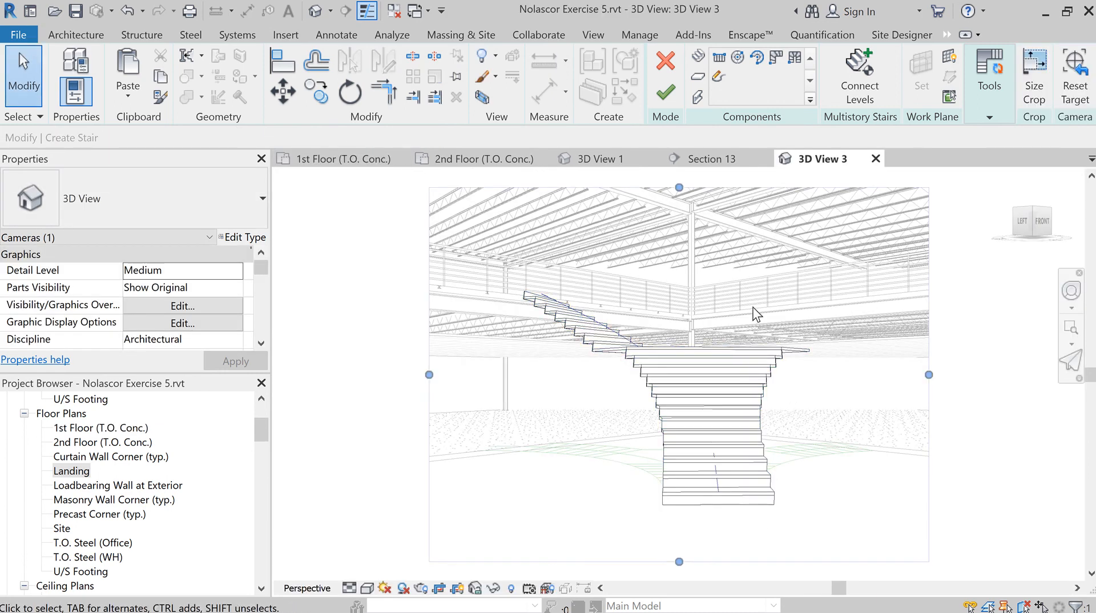
Set the stair's railing to 900mm Pipe positioned on the treads, complete the stair and dismiss the railing warning.
{"action": "left_click", "coordinate": [989, 116]}
{"action": "left_click", "coordinate": [1072, 149]}
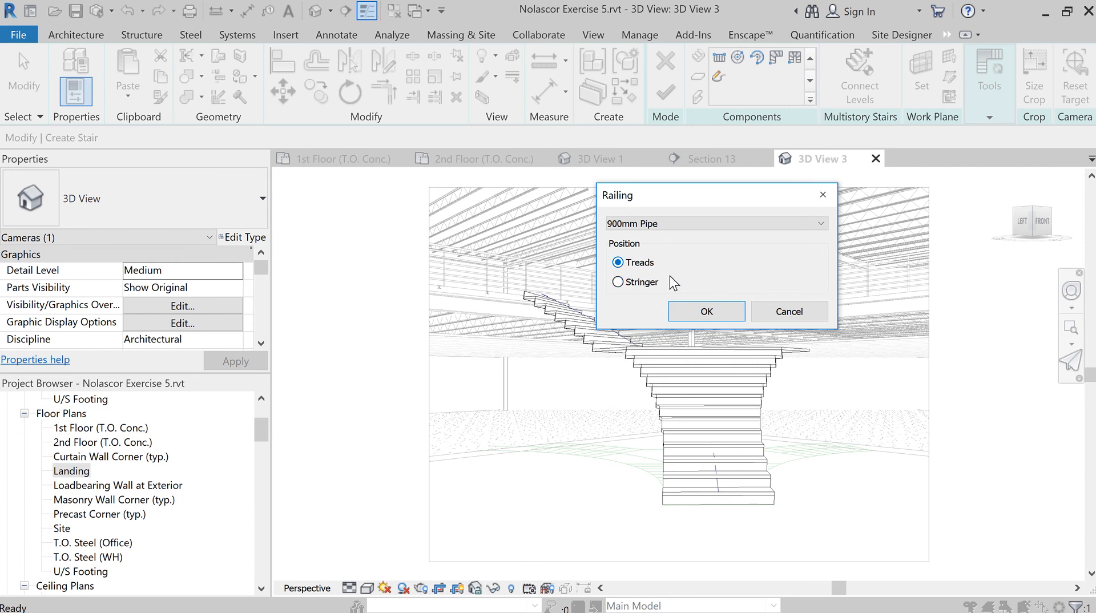
{"action": "left_click", "coordinate": [702, 311]}
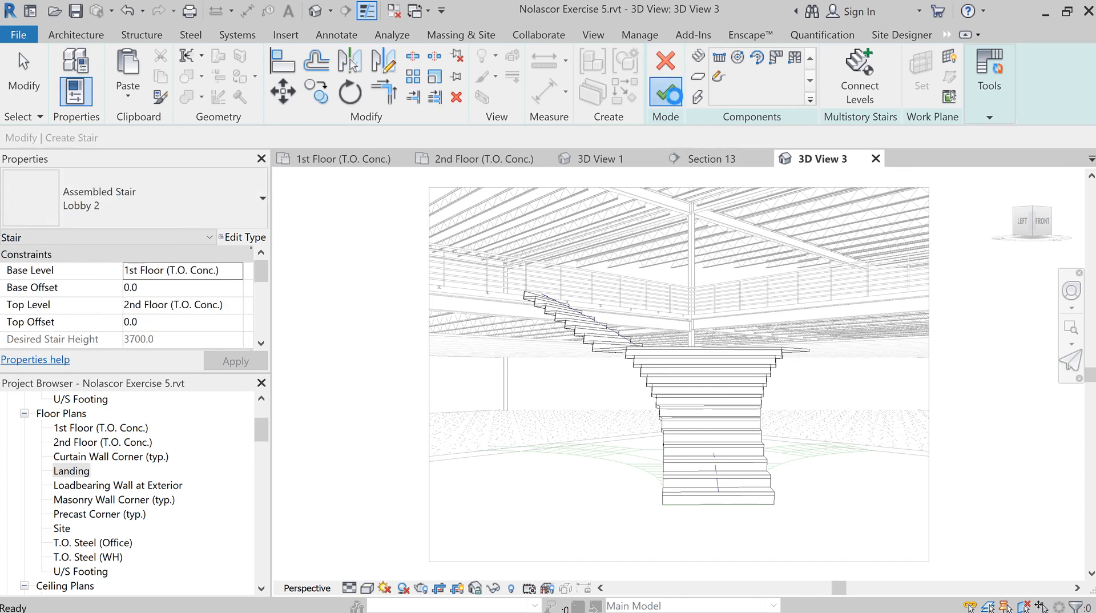
{"action": "left_click", "coordinate": [667, 93]}
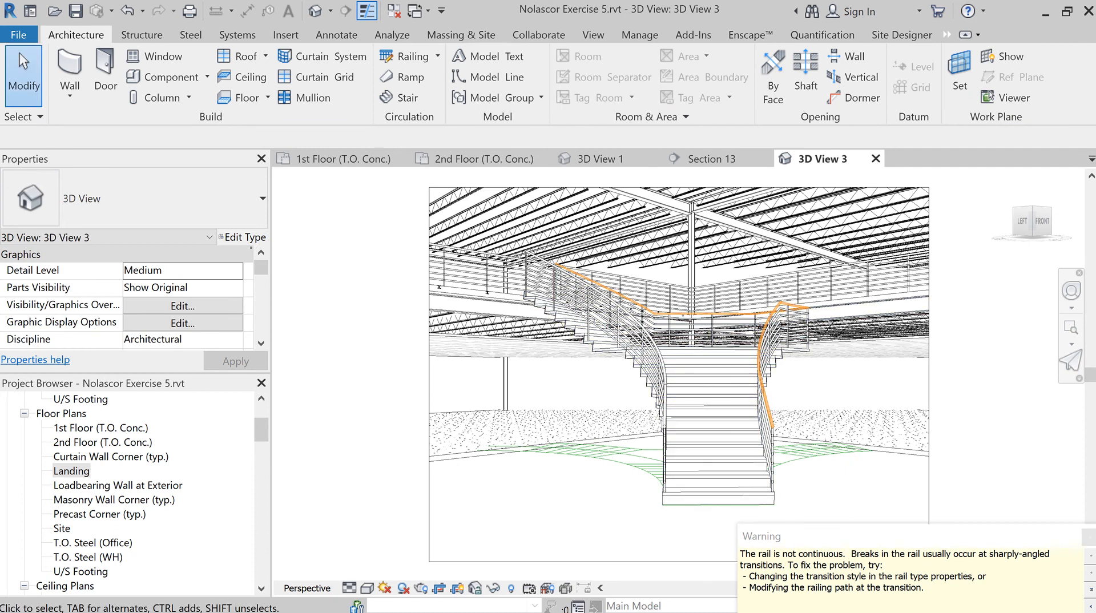
{"action": "left_click", "coordinate": [1089, 535]}
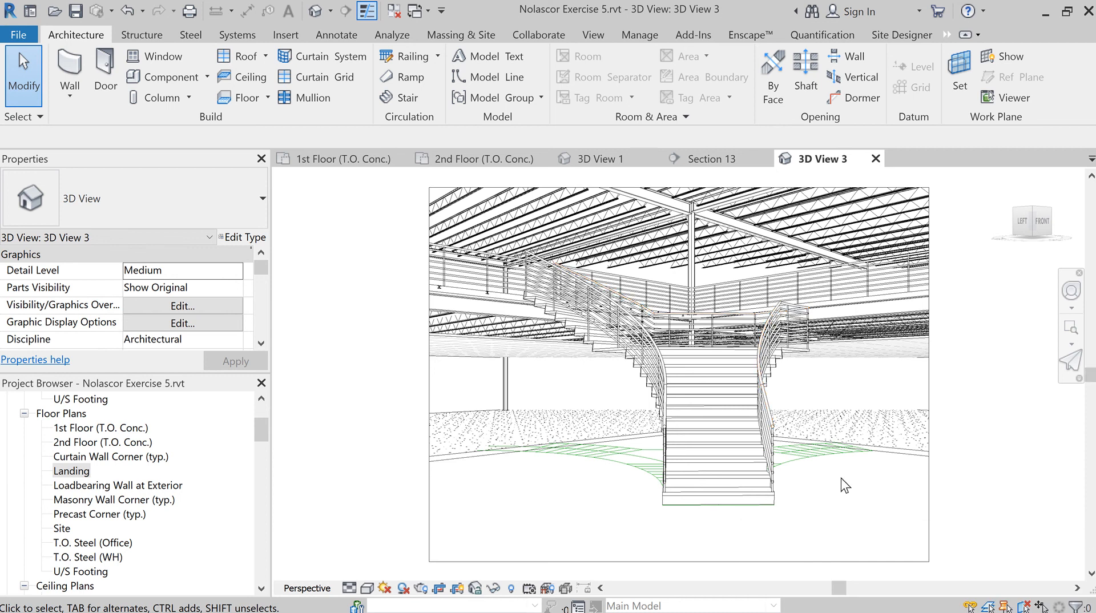
Select the stair's 900mm Pipe railing that runs around the landing in the camera view.
{"action": "scroll", "coordinate": [783, 359], "scroll_direction": "up", "scroll_amount": 2}
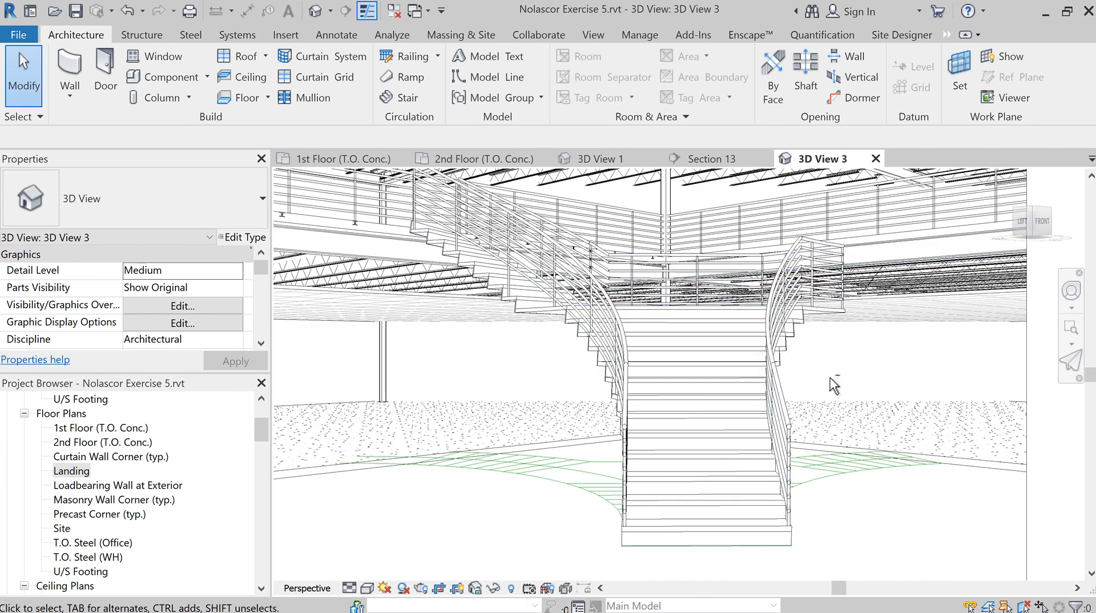
{"action": "mouse_move", "coordinate": [834, 384]}
{"action": "middle_mouse_down", "text": "shift"}
{"action": "mouse_move", "coordinate": [816, 427]}
{"action": "mouse_move", "coordinate": [834, 406]}
{"action": "middle_mouse_up", "text": "shift"}
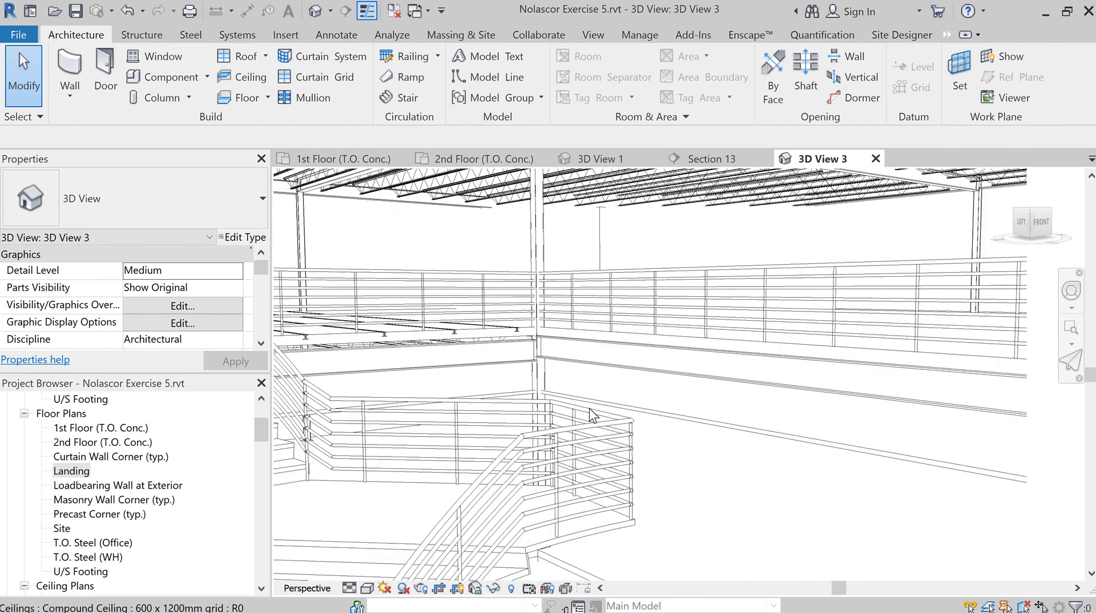
{"action": "left_click", "coordinate": [562, 412]}
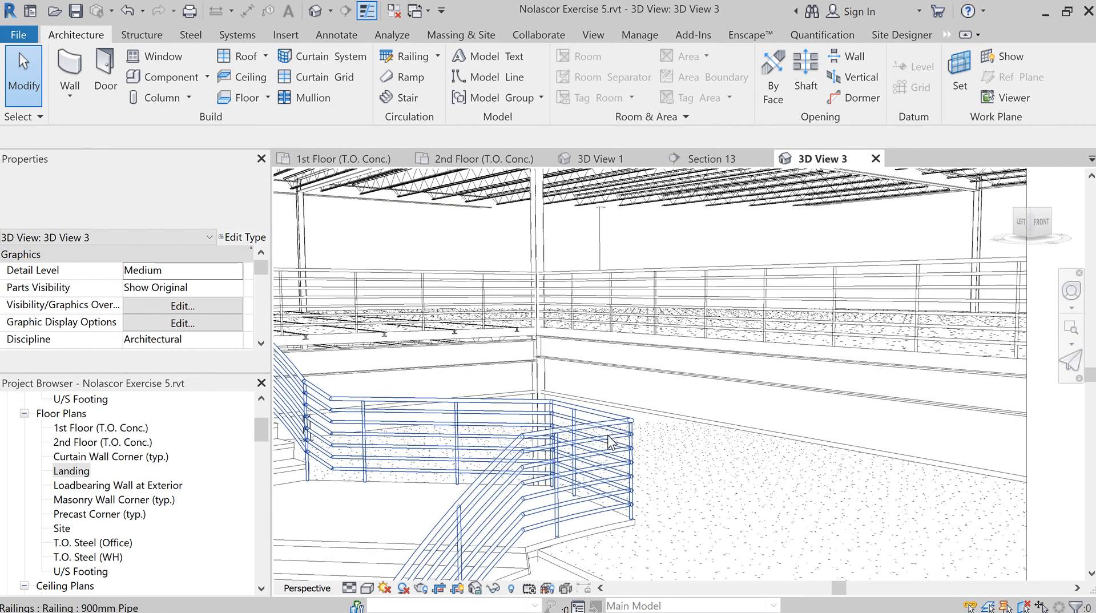